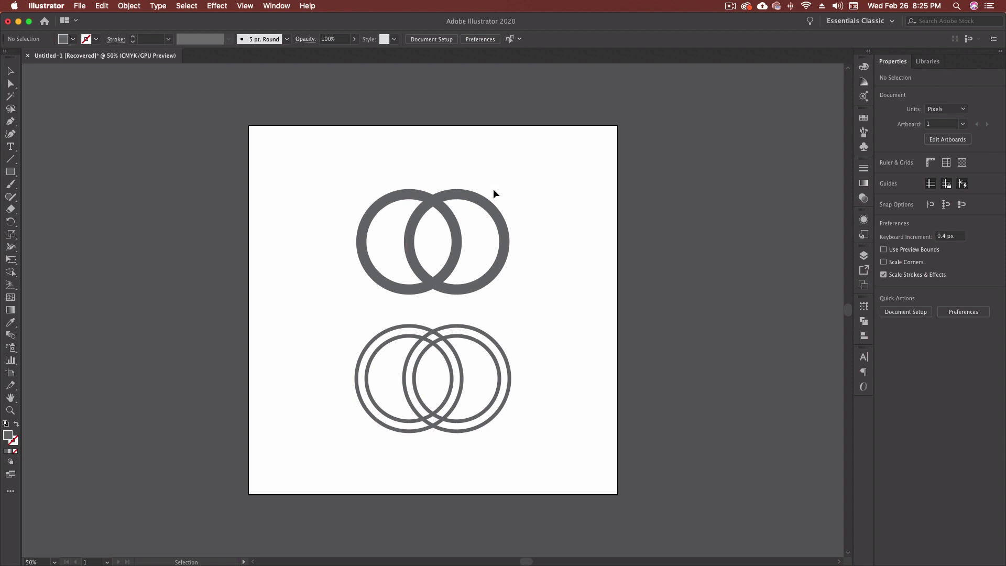
Step: Select the thick upper rings with the Shape Builder and merge both crescents and the middle lens into one
{"action": "scroll", "coordinate": [471, 184], "scroll_direction": "right", "scroll_amount": 3}
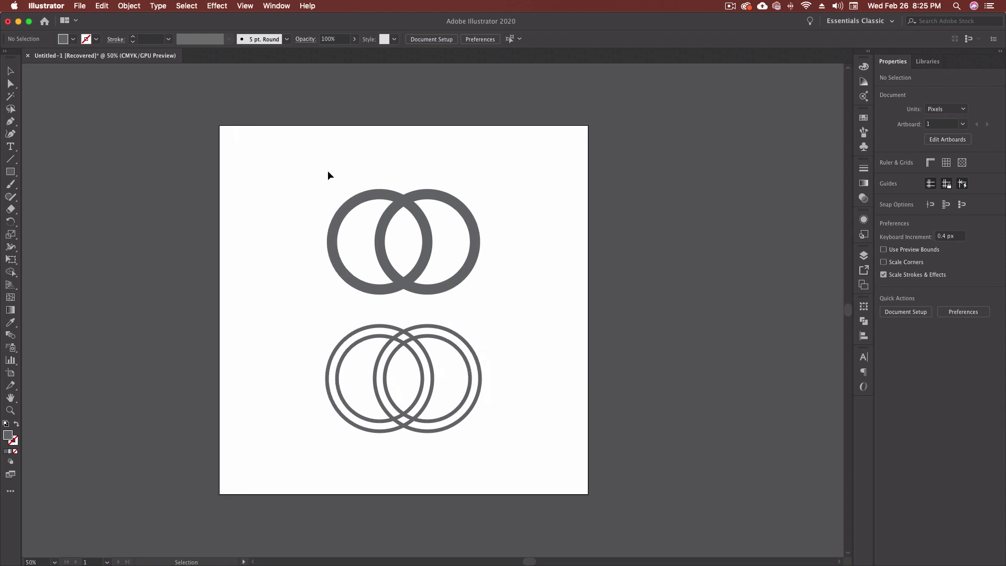
{"action": "left_click_drag", "start_coordinate": [328, 173], "coordinate": [525, 320]}
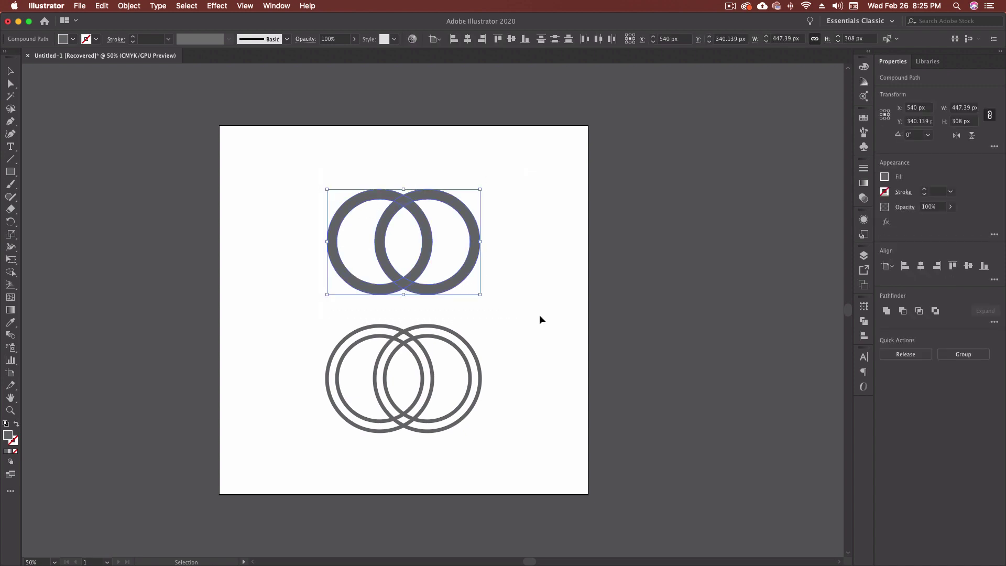
{"action": "left_click", "coordinate": [298, 215]}
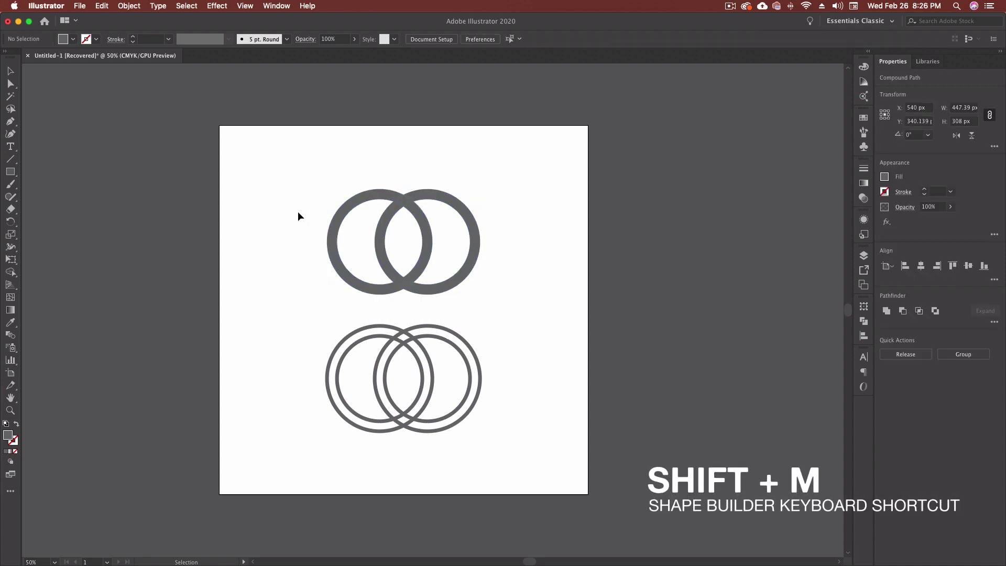
{"action": "key", "text": "shift+m"}
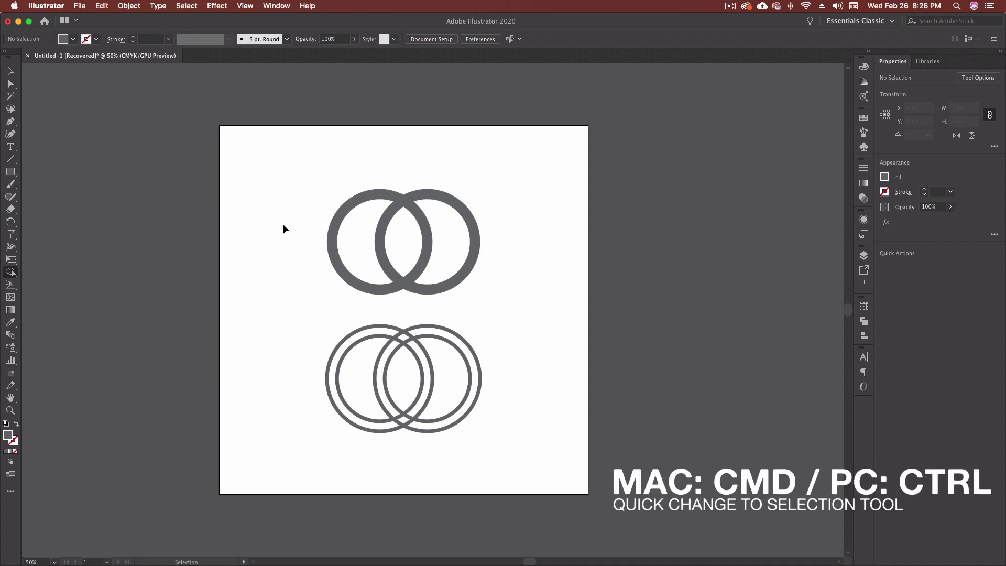
{"action": "left_click_drag", "start_coordinate": [317, 176], "coordinate": [506, 305]}
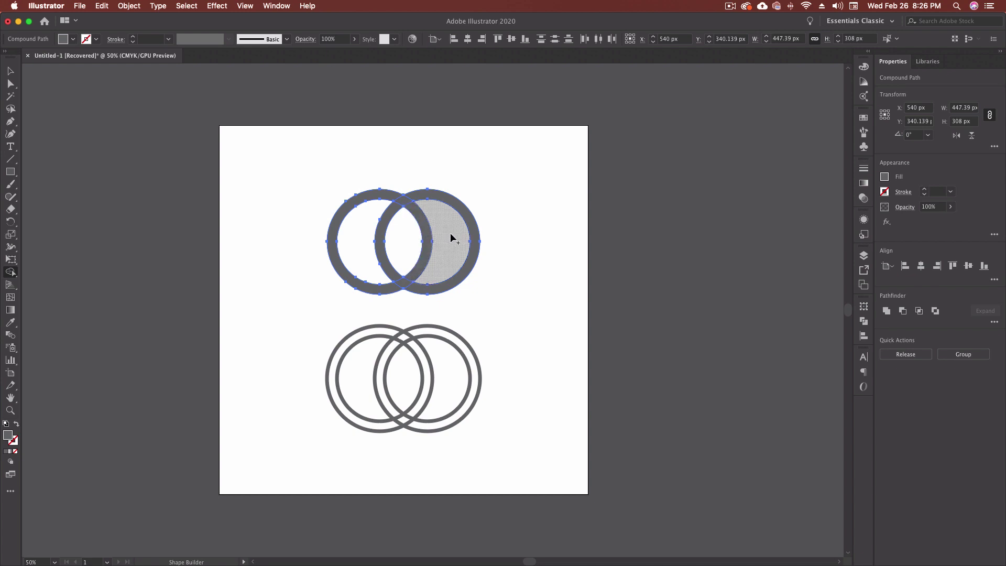
{"action": "left_click_drag", "start_coordinate": [451, 234], "coordinate": [362, 234]}
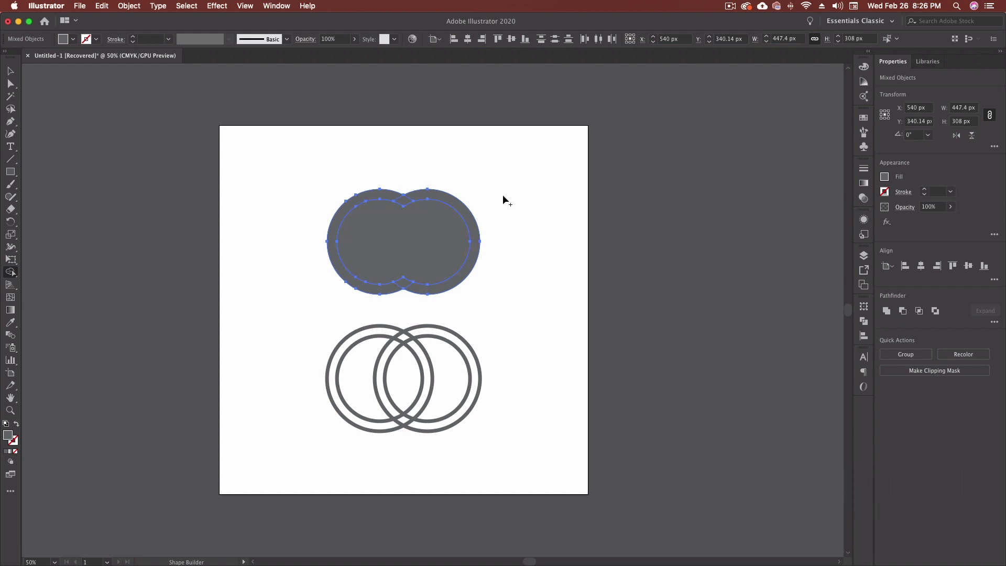
Step: Alt-click the inner region of the merged upper shape to cut it out, leaving a hollow outline
{"action": "left_click", "coordinate": [421, 236], "text": "alt"}
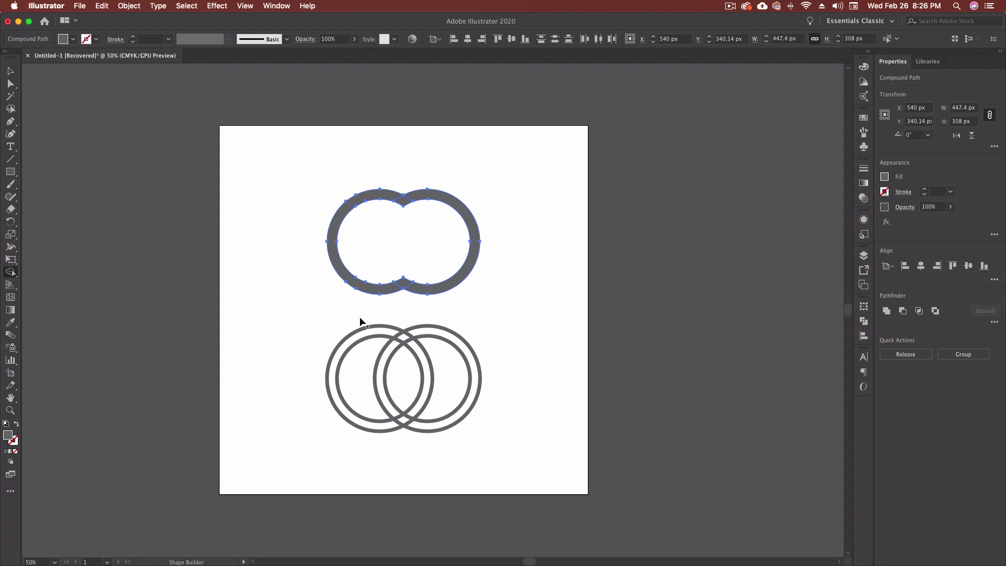
Step: Select the lower pair of double rings for shape building with the Shape Builder
{"action": "key", "text": "v"}
{"action": "left_click_drag", "start_coordinate": [316, 319], "coordinate": [514, 447]}
{"action": "key", "text": "shift+m"}
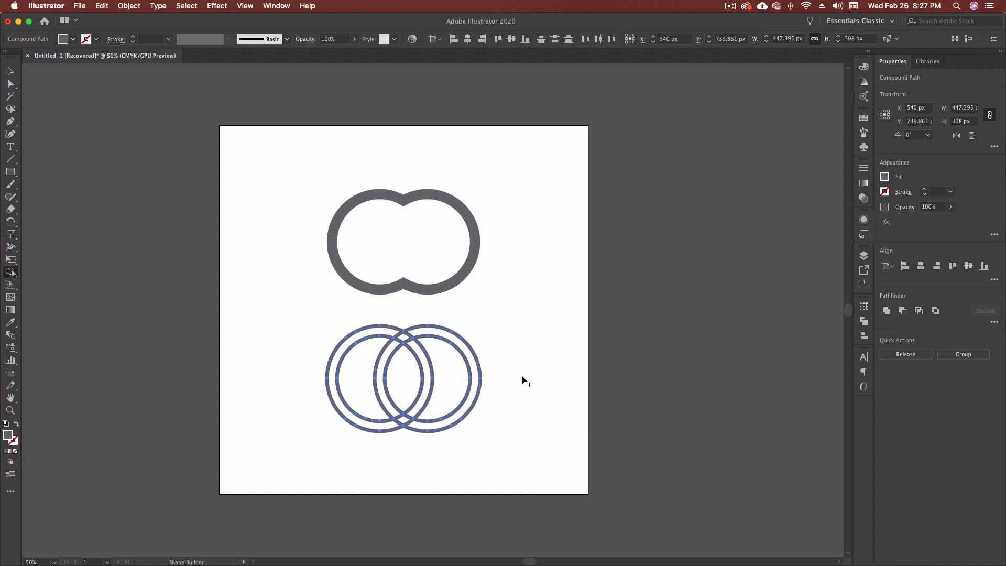
{"action": "left_click", "coordinate": [11, 274]}
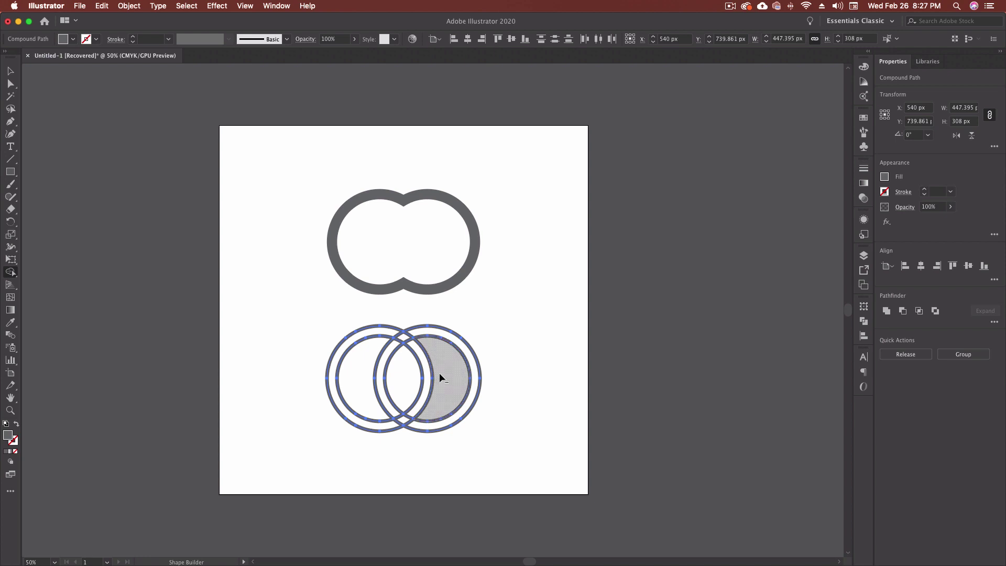
Step: Merge the lower rings' inner regions and delete the small diamond sliver at the bottom crossing
{"action": "mouse_move", "coordinate": [446, 378]}
{"action": "left_mouse_down"}
{"action": "mouse_move", "coordinate": [366, 380]}
{"action": "mouse_move", "coordinate": [378, 387]}
{"action": "left_mouse_up"}
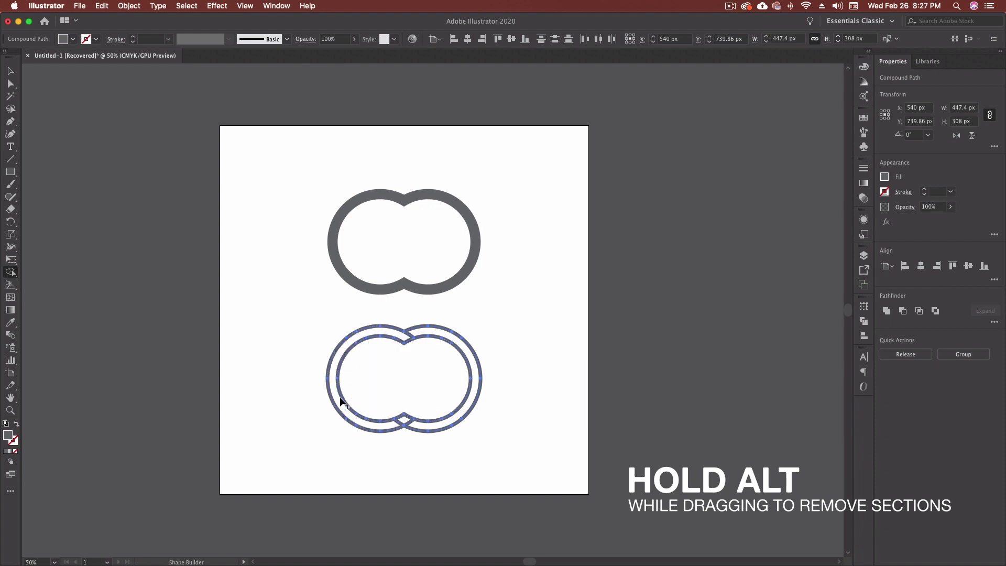
{"action": "left_click", "coordinate": [402, 420], "text": "alt"}
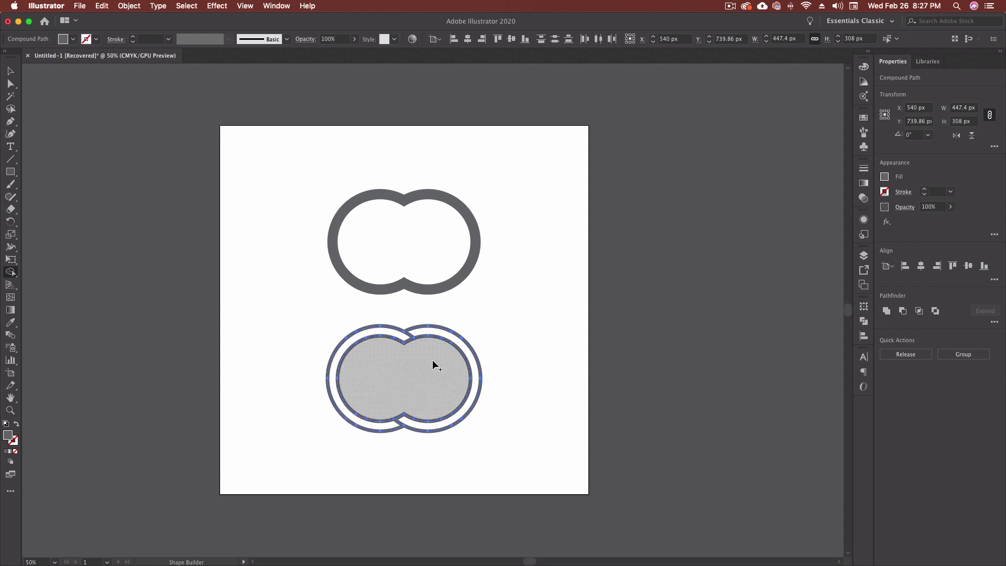
{"action": "left_click", "coordinate": [354, 163]}
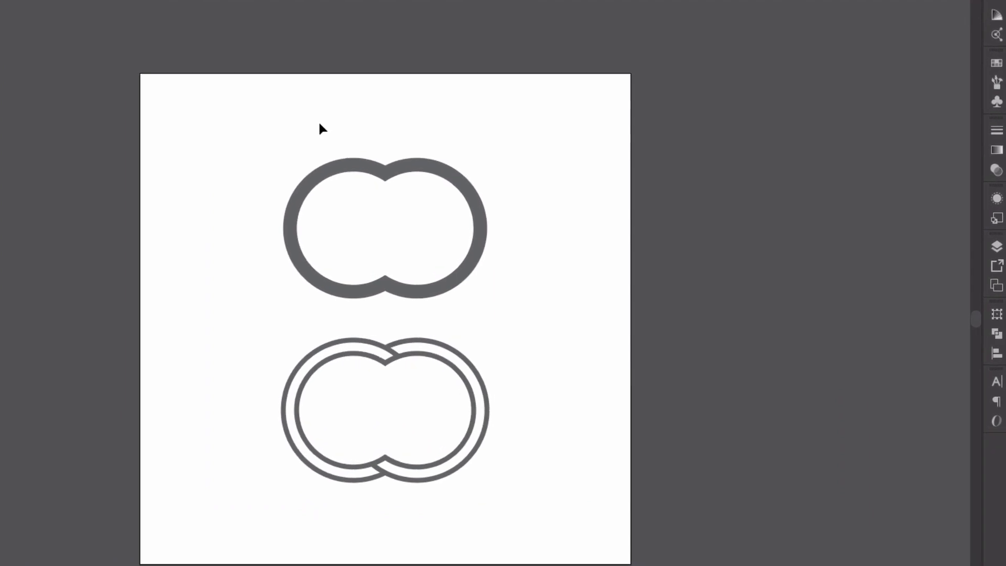
{"action": "left_click", "coordinate": [412, 164]}
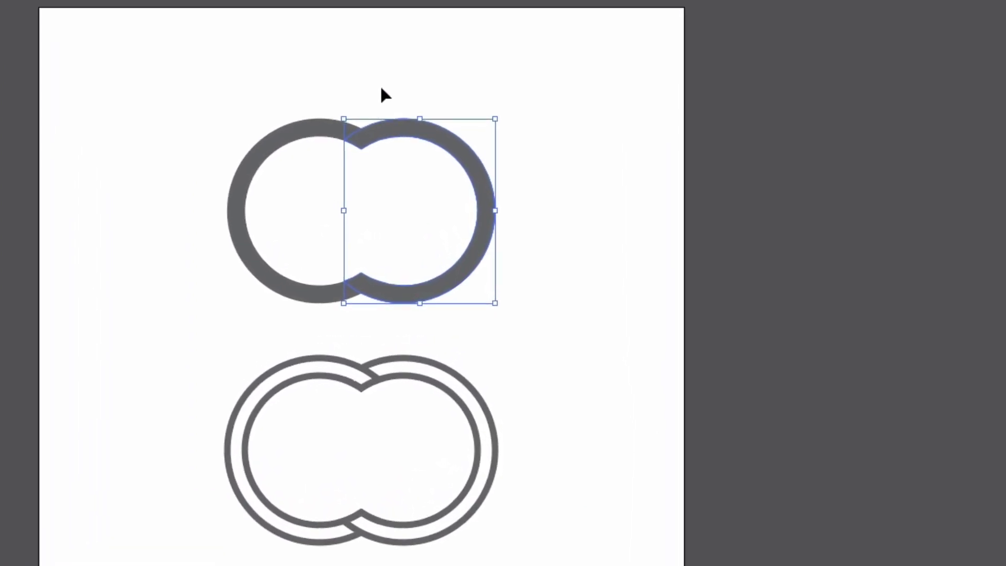
{"action": "key", "text": "p"}
{"action": "left_click", "coordinate": [380, 126]}
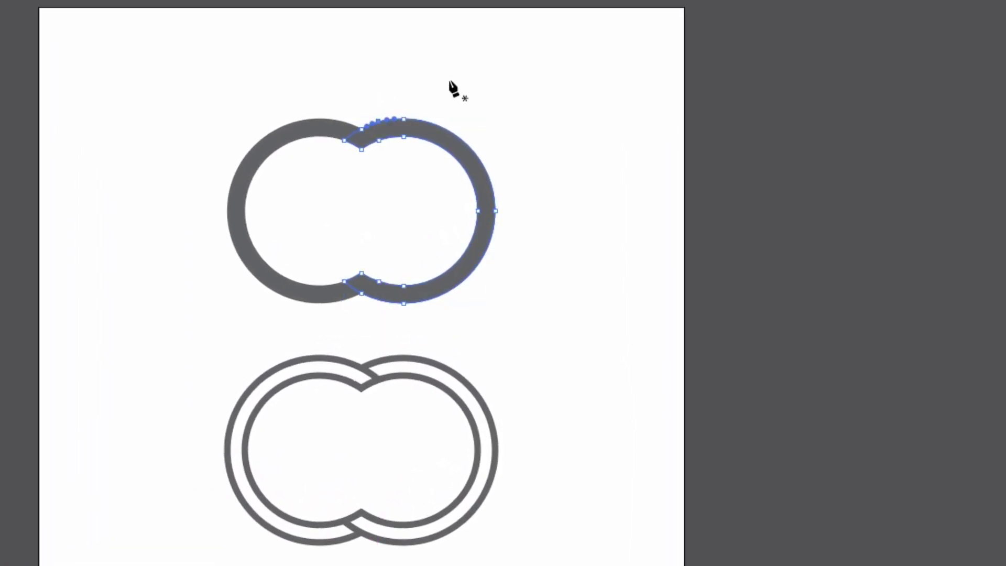
{"action": "key", "text": "ctrl+z"}
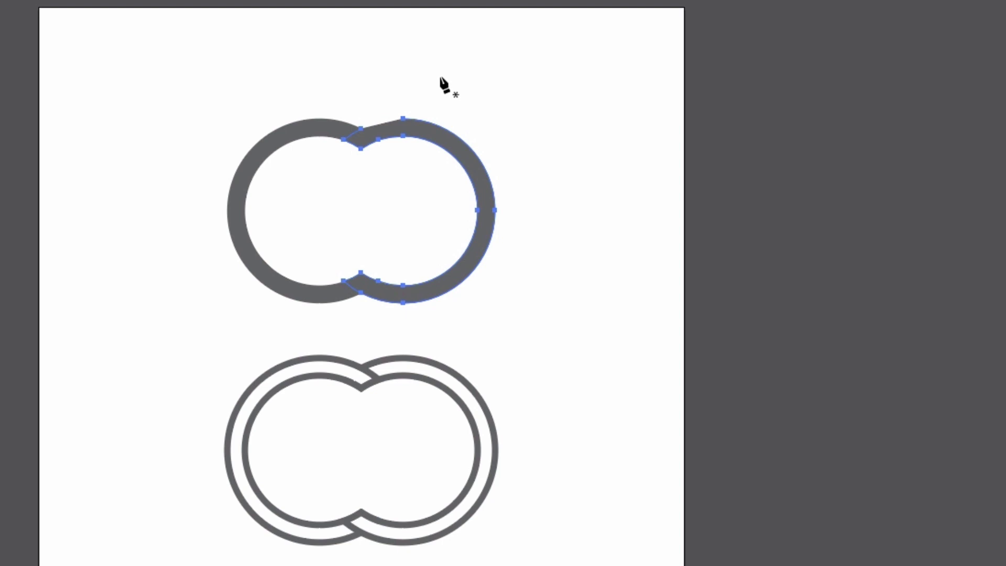
{"action": "key", "text": "a"}
{"action": "key", "text": "ctrl+y"}
{"action": "key", "text": "p"}
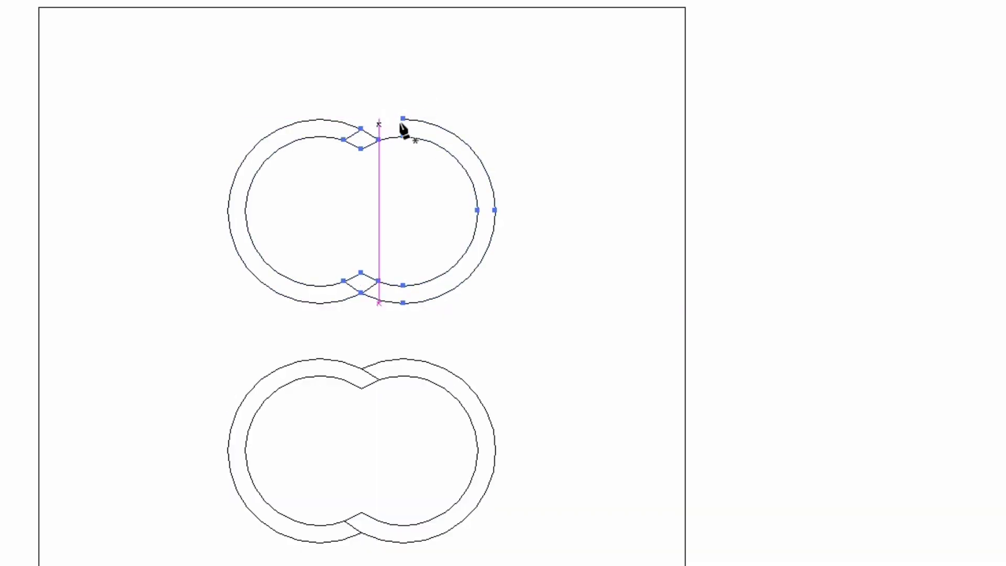
{"action": "key", "text": "a"}
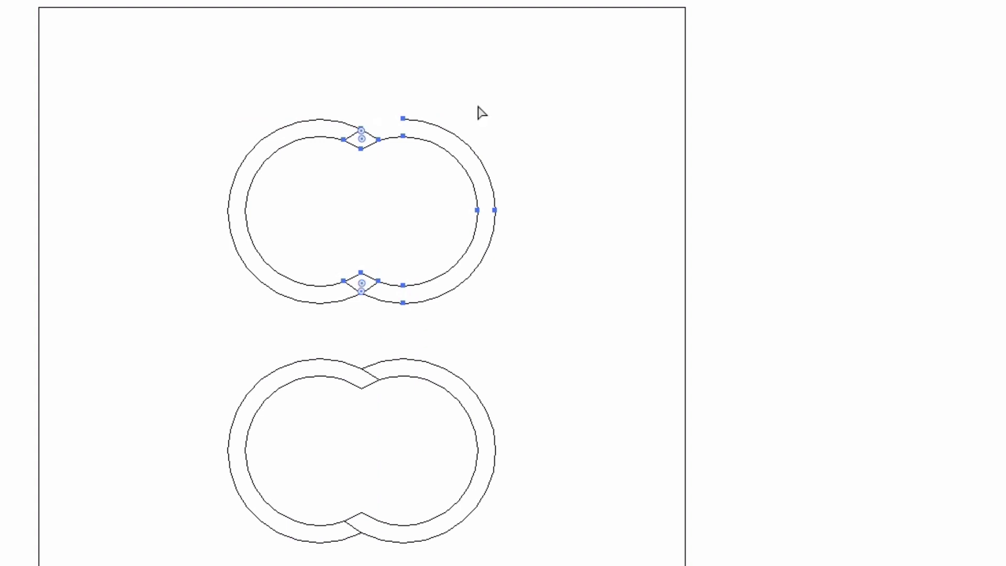
{"action": "key", "text": "ctrl+y"}
{"action": "key", "text": "p"}
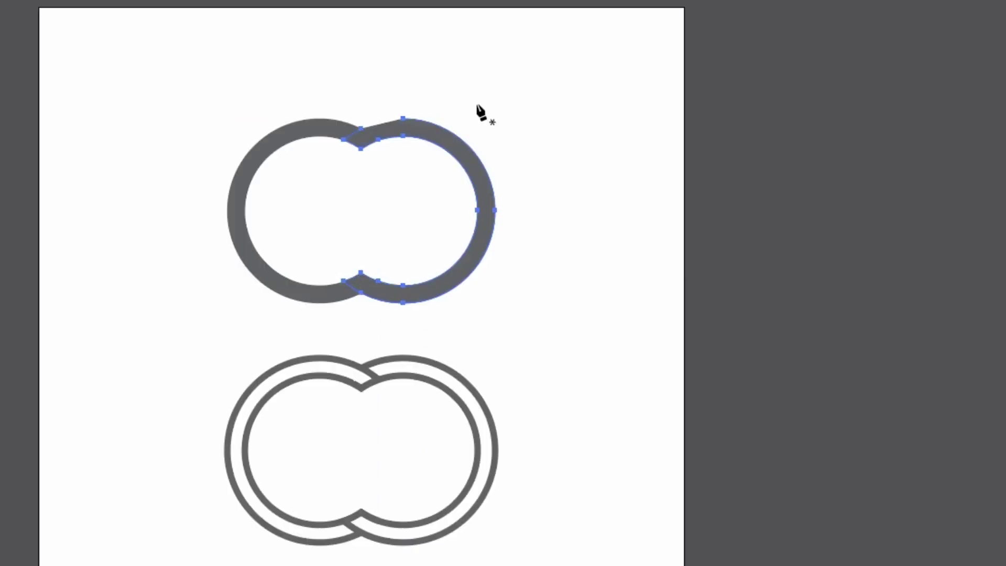
{"action": "key", "text": "a"}
{"action": "key", "text": "p"}
{"action": "key", "text": "v"}
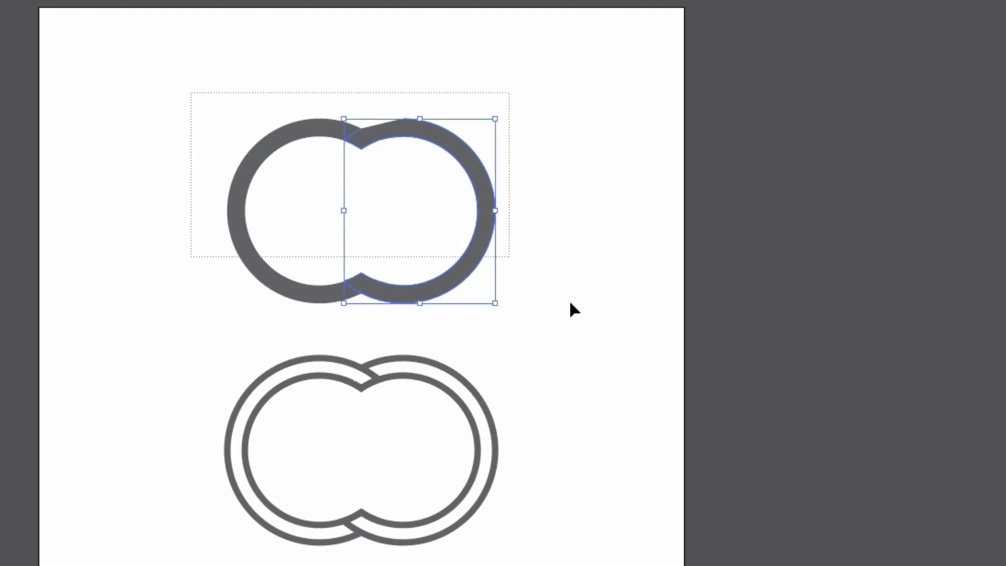
{"action": "key", "text": "shift+m"}
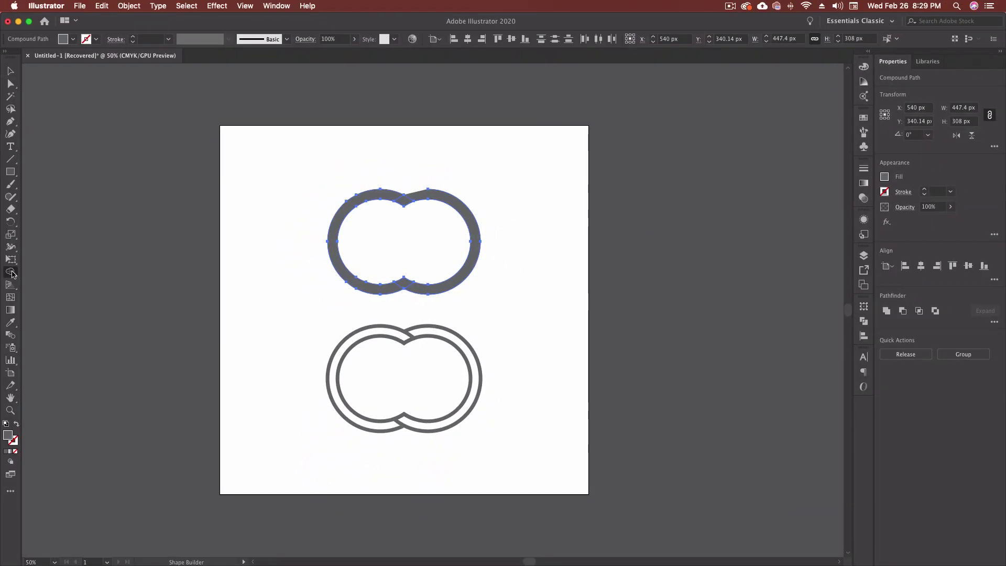
{"action": "double_click", "coordinate": [11, 274]}
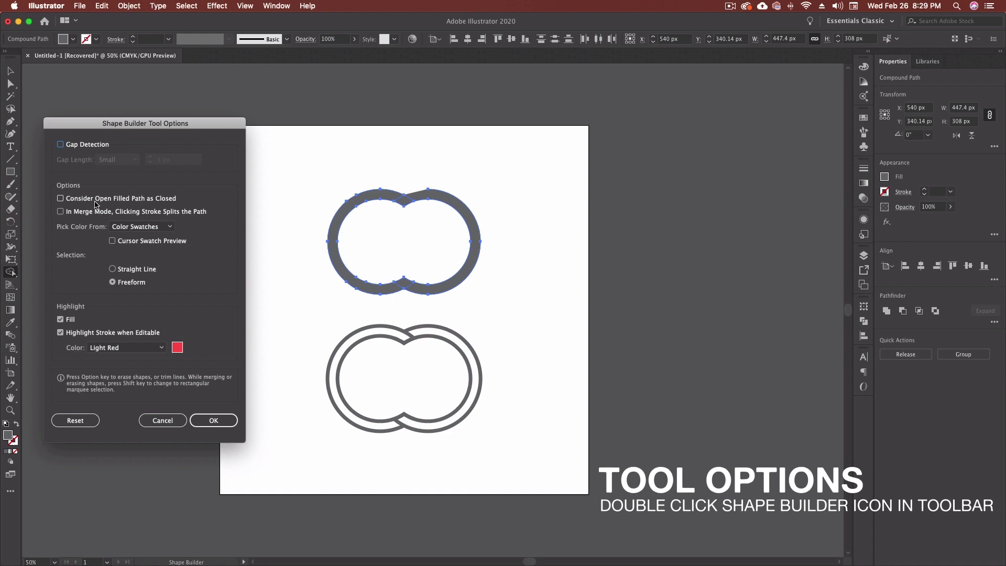
Step: Enable Consider Open Filled Path as Closed, split the upper outline at its top join, and zoom in there
{"action": "left_click", "coordinate": [77, 200]}
{"action": "left_click", "coordinate": [213, 420]}
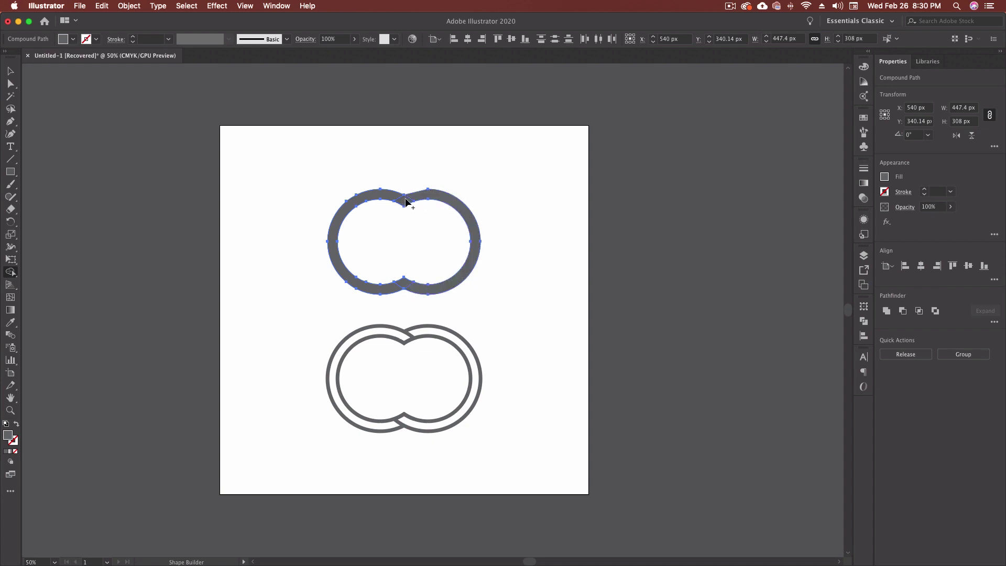
{"action": "left_click", "coordinate": [429, 196]}
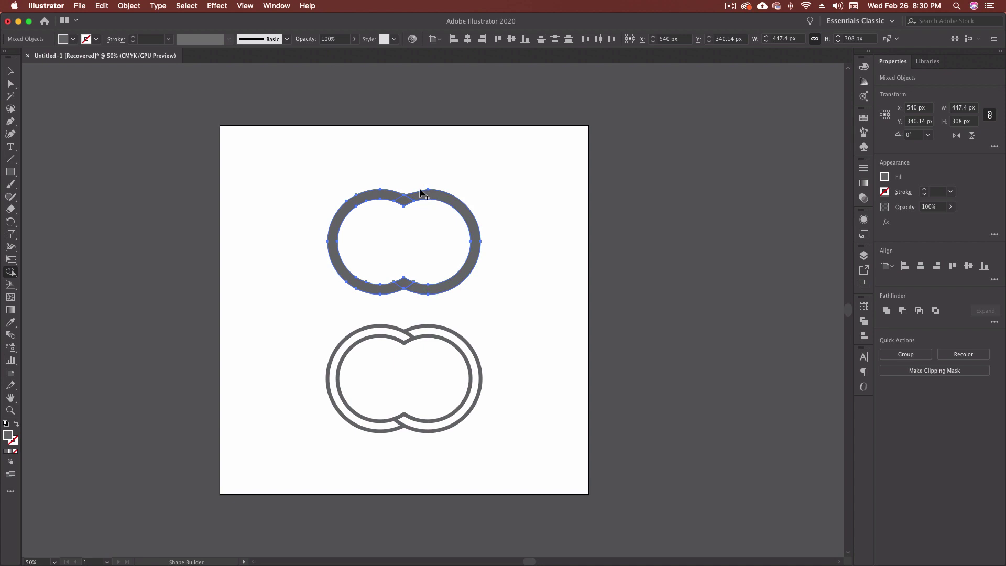
{"action": "key", "text": "z"}
{"action": "left_click_drag", "start_coordinate": [382, 180], "coordinate": [440, 211]}
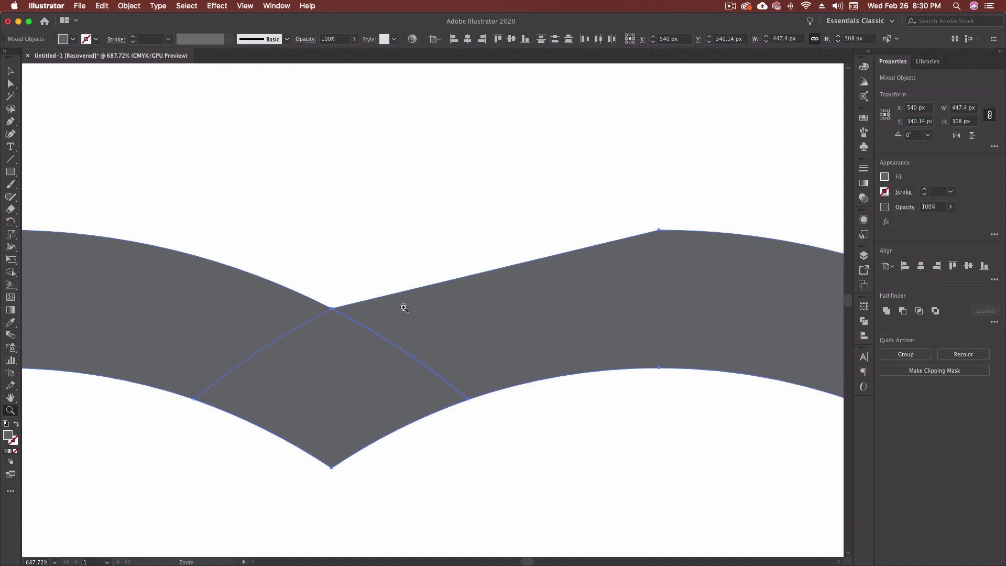
Step: Inspect the upper shape's top notch in Outline view, then return to the filled preview
{"action": "key", "text": "super+y"}
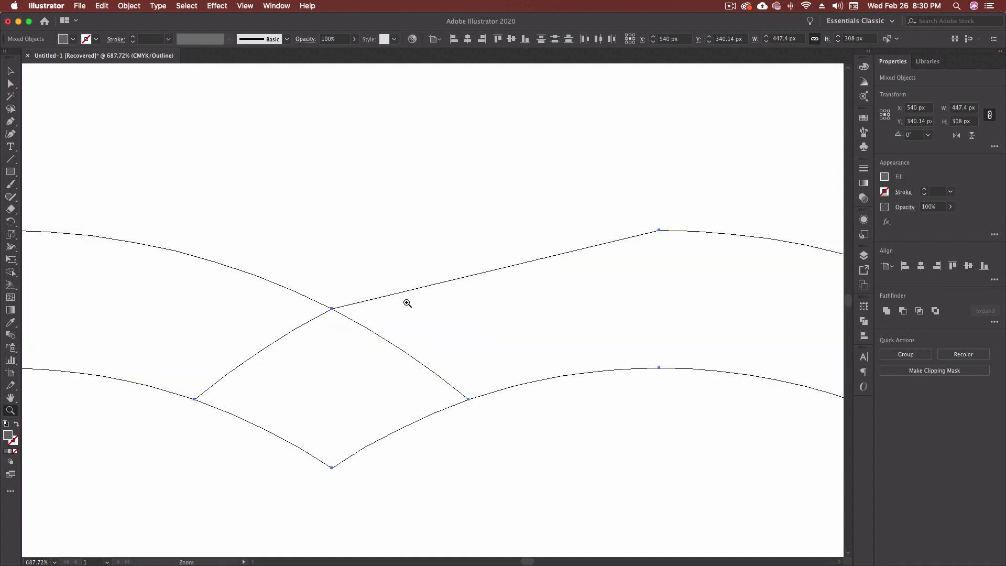
{"action": "key", "text": "v"}
{"action": "left_click", "coordinate": [394, 218]}
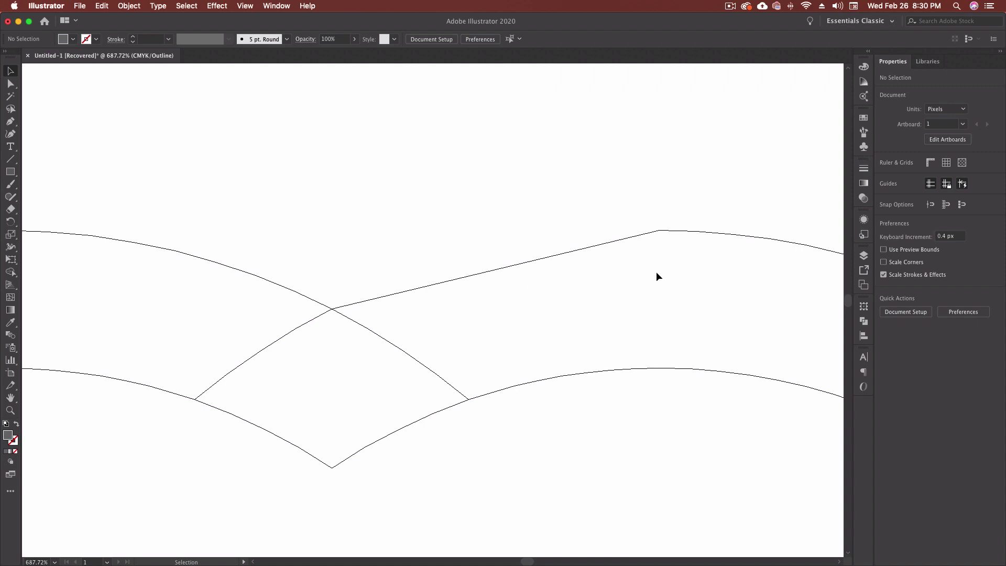
{"action": "key", "text": "super+y"}
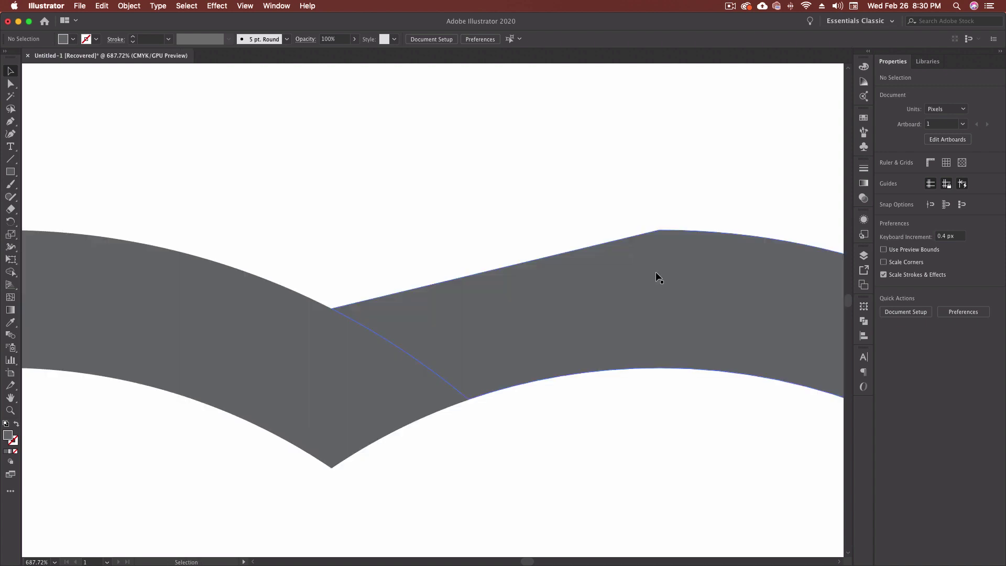
Step: Confirm the Shape Builder Tool Options with Gap Detection left unchecked
{"action": "double_click", "coordinate": [10, 272]}
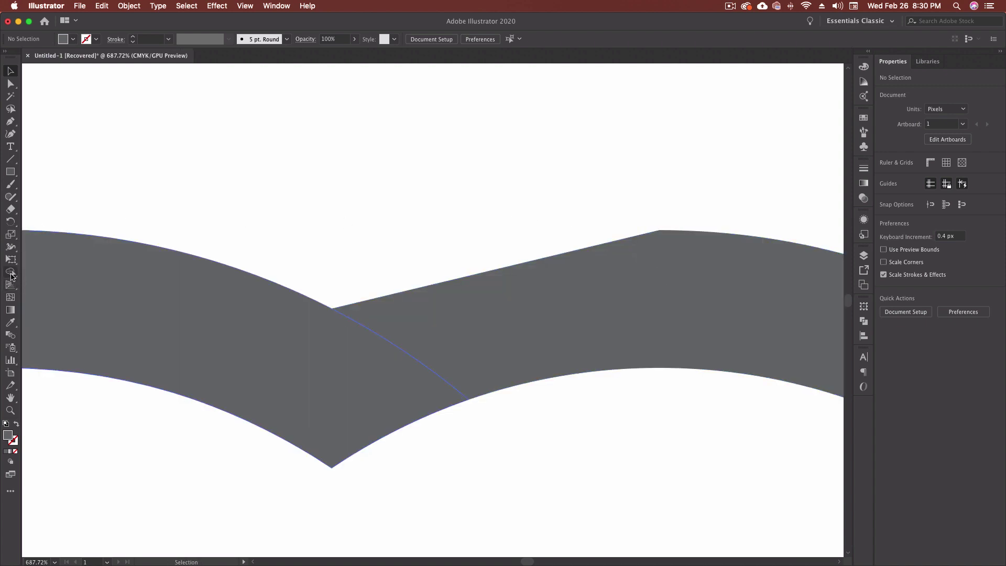
{"action": "left_click_drag", "start_coordinate": [181, 123], "coordinate": [713, 169]}
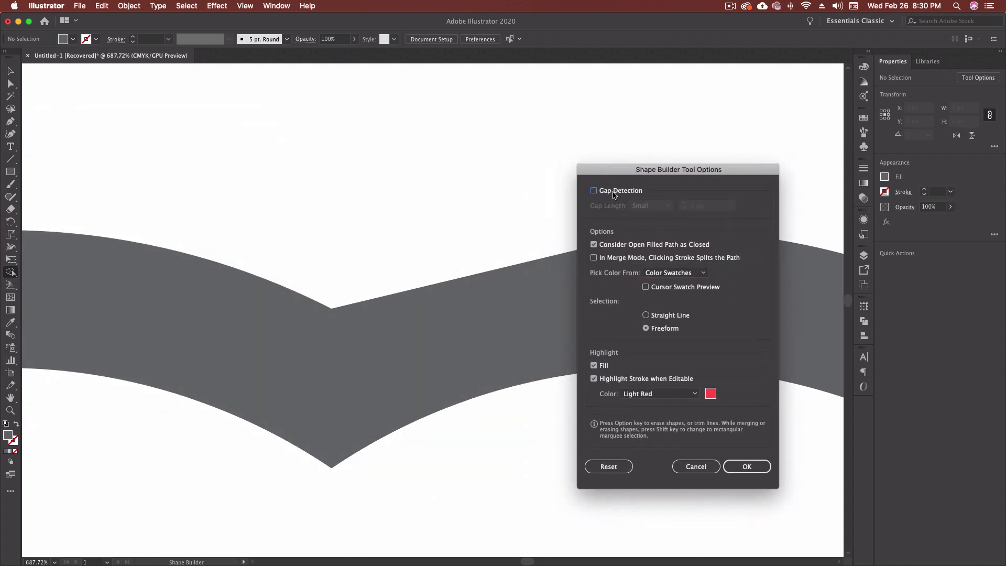
{"action": "left_click", "coordinate": [746, 466]}
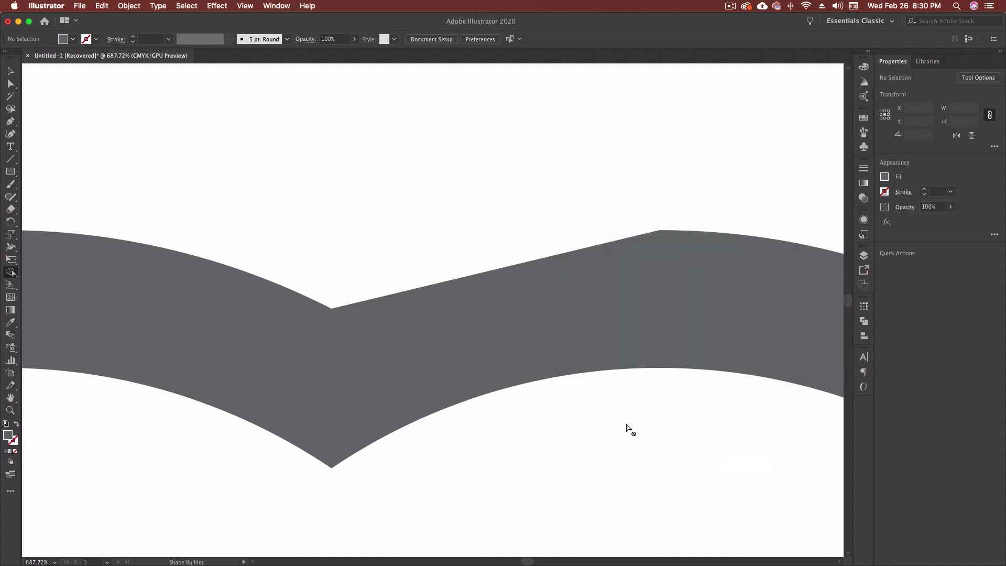
{"action": "key", "text": "super+minus"}
Step: Zoom out to the lower rings and select the right ring
{"action": "key", "text": "super+minus"}
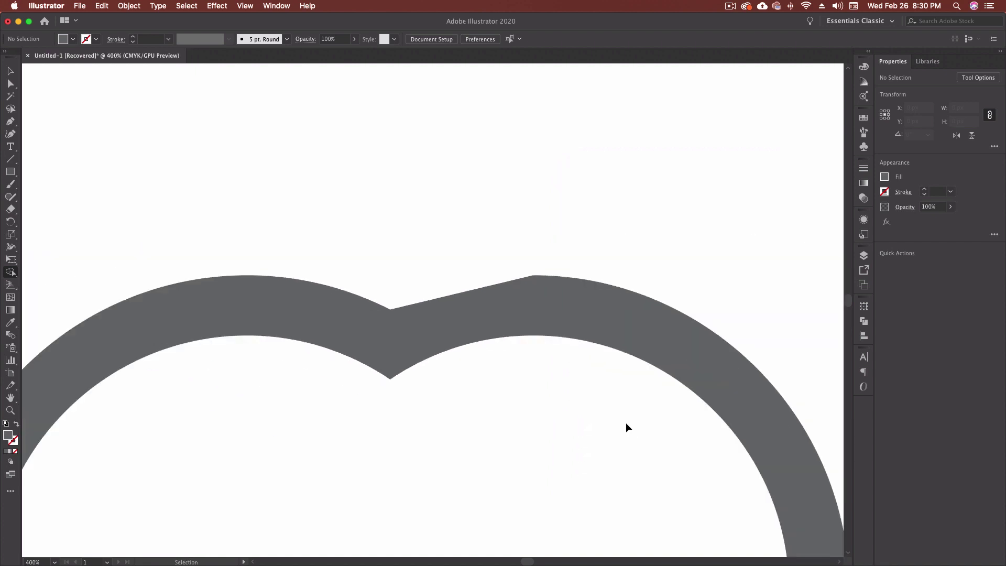
{"action": "key", "text": "super+minus"}
{"action": "key", "text": "super+minus"}
{"action": "scroll", "coordinate": [626, 425], "scroll_direction": "down", "scroll_amount": 10}
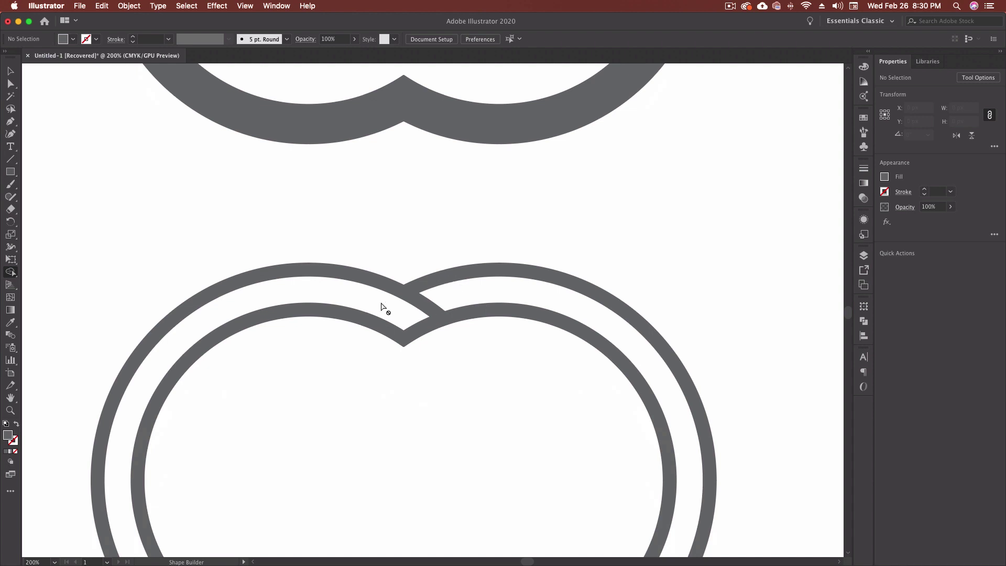
{"action": "scroll", "coordinate": [382, 305], "scroll_direction": "left", "scroll_amount": 2}
{"action": "key", "text": "v"}
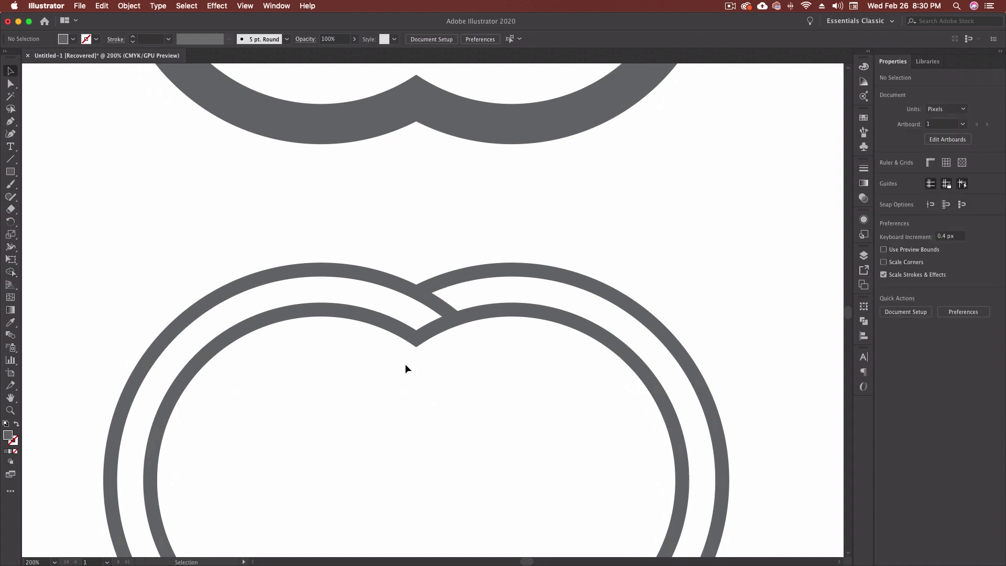
{"action": "left_click", "coordinate": [404, 288]}
{"action": "left_click", "coordinate": [449, 286]}
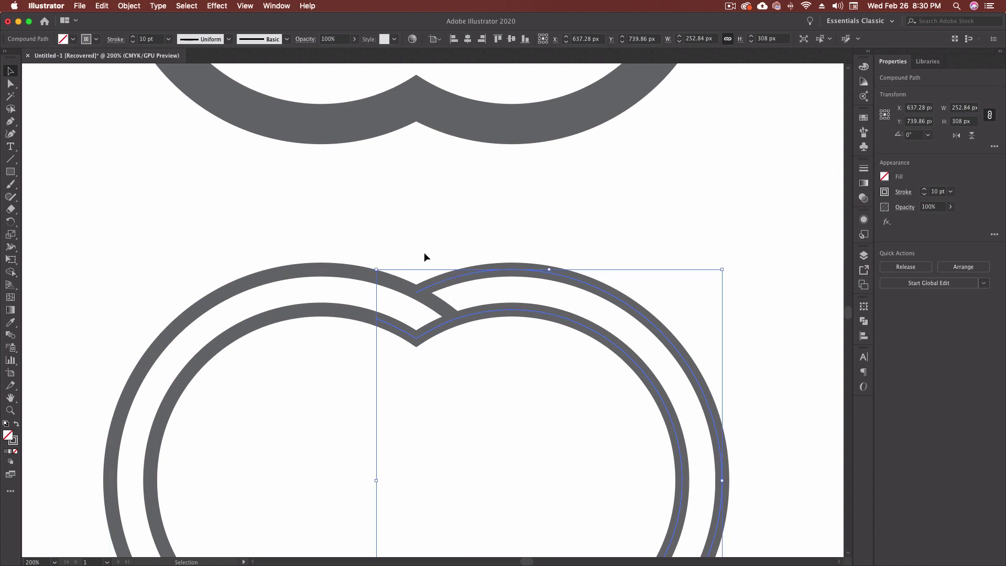
Step: Add an anchor where the rings cross at the top and delete it to open a gap
{"action": "key", "text": "p"}
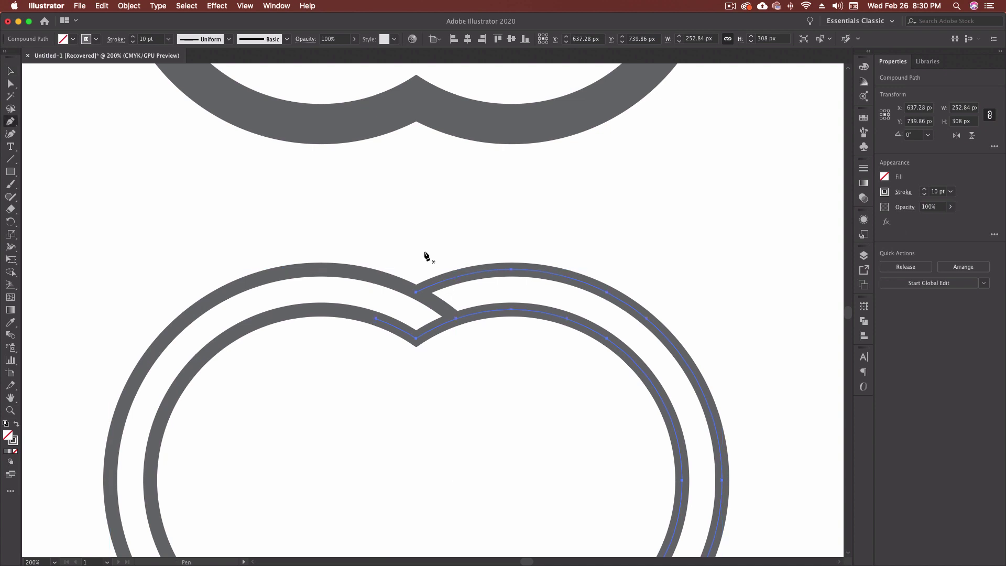
{"action": "left_click", "coordinate": [435, 287]}
{"action": "key", "text": "a"}
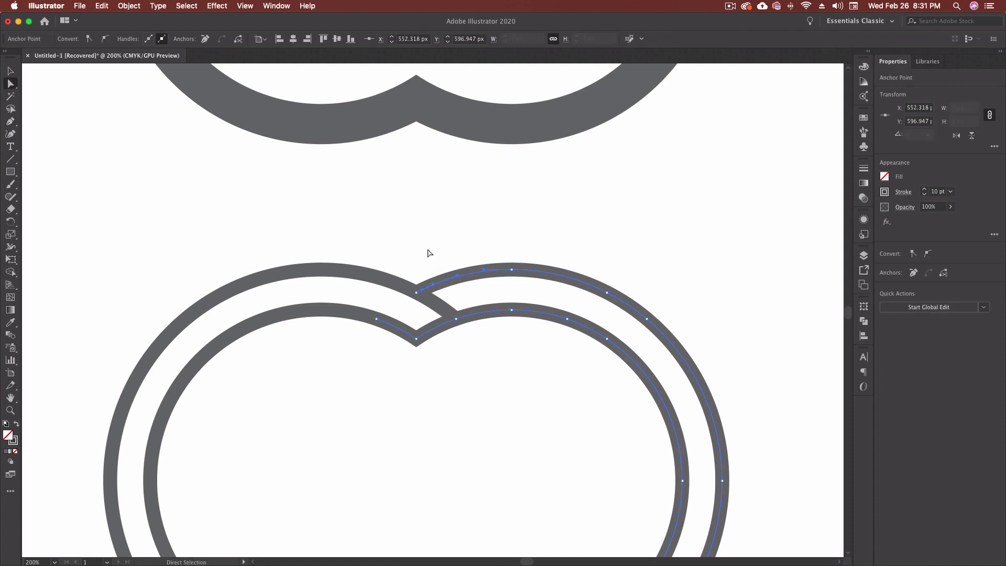
{"action": "key", "text": "Delete"}
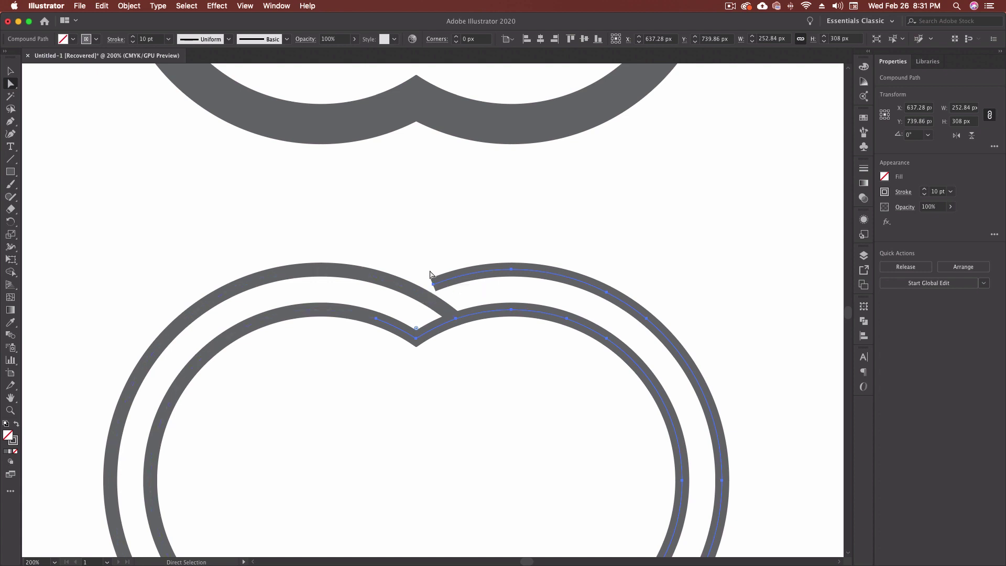
Step: Select both rings together with the Shape Builder active
{"action": "key", "text": "v"}
{"action": "left_click_drag", "start_coordinate": [338, 240], "coordinate": [595, 426]}
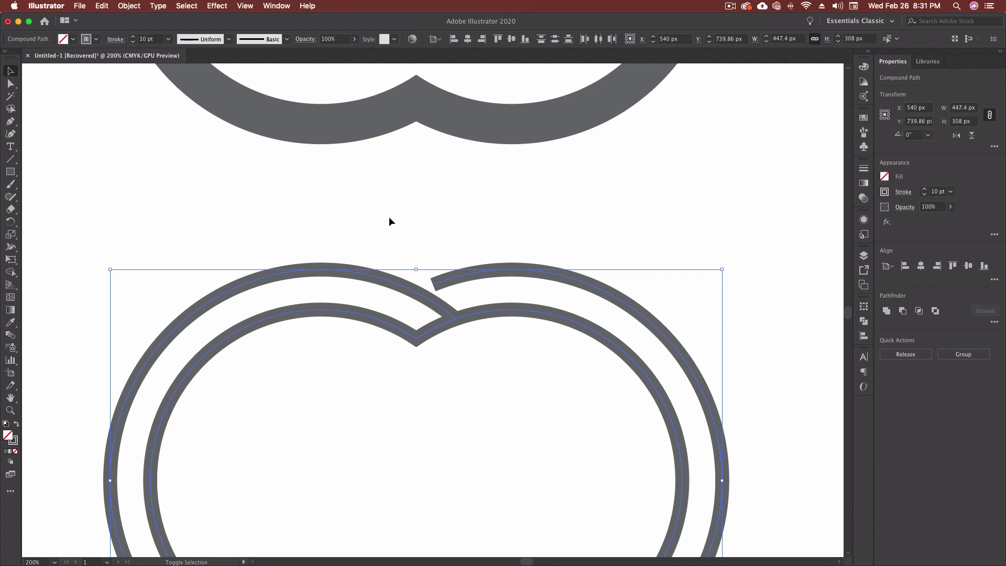
{"action": "key", "text": "shift+m"}
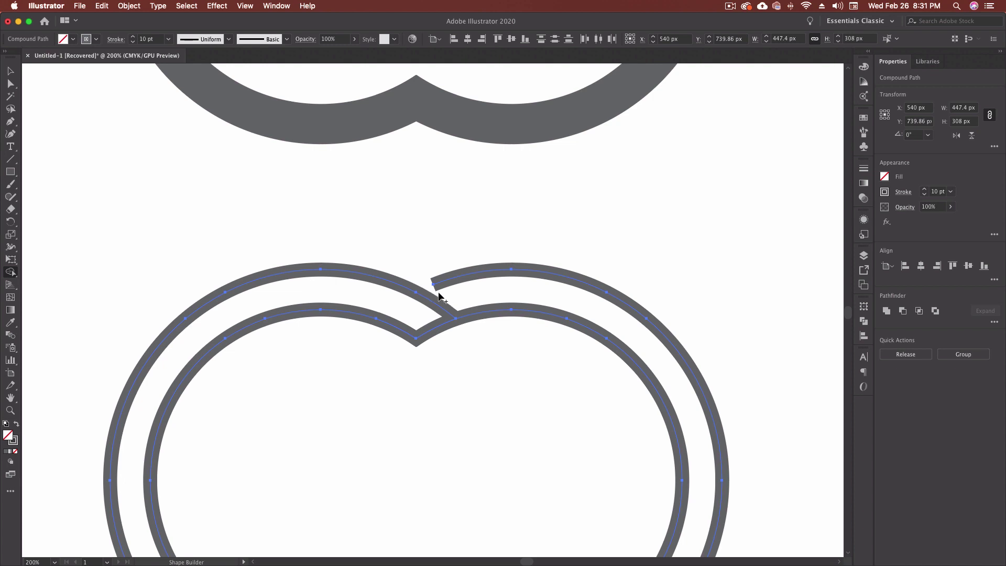
Step: Turn on Gap Detection, try the Custom Gap Length, then confirm with Medium
{"action": "double_click", "coordinate": [13, 273]}
{"action": "left_click", "coordinate": [614, 191]}
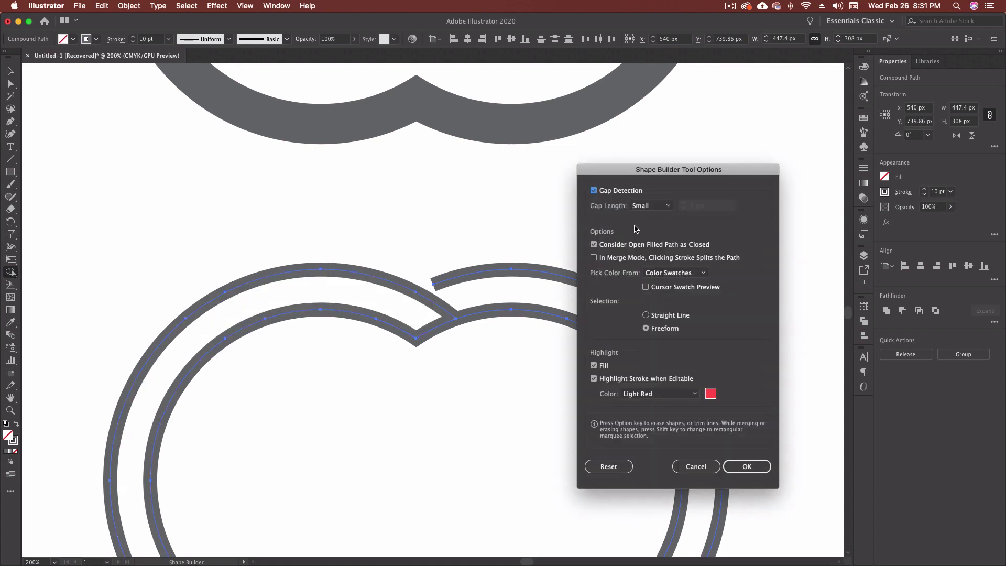
{"action": "left_click", "coordinate": [663, 206]}
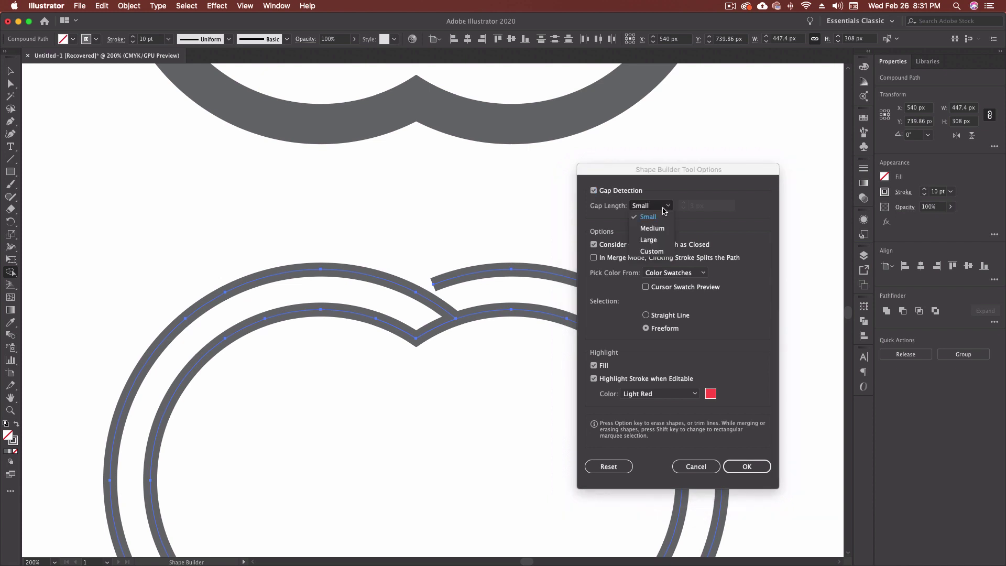
{"action": "left_click", "coordinate": [653, 252]}
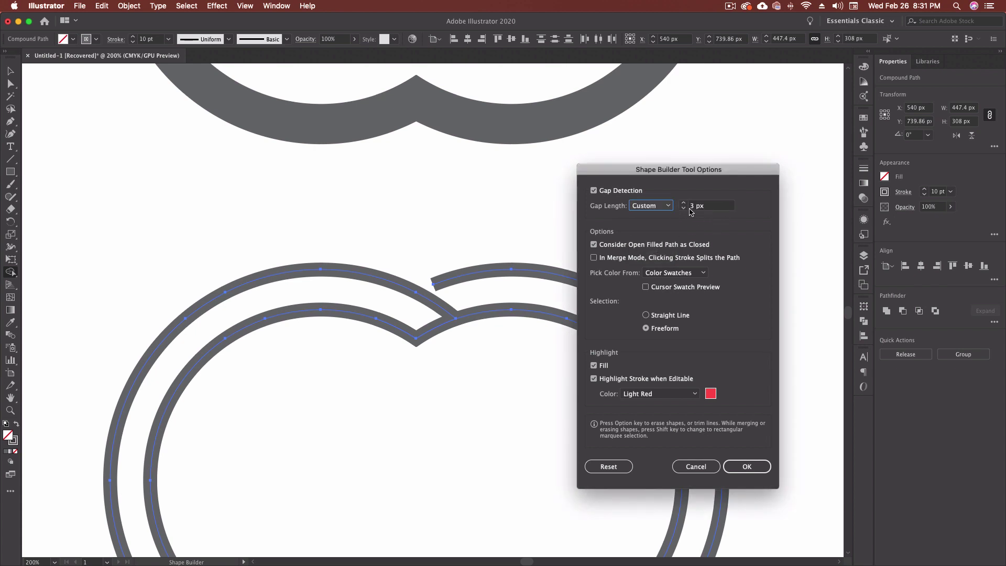
{"action": "left_click", "coordinate": [665, 206]}
{"action": "left_click", "coordinate": [653, 227]}
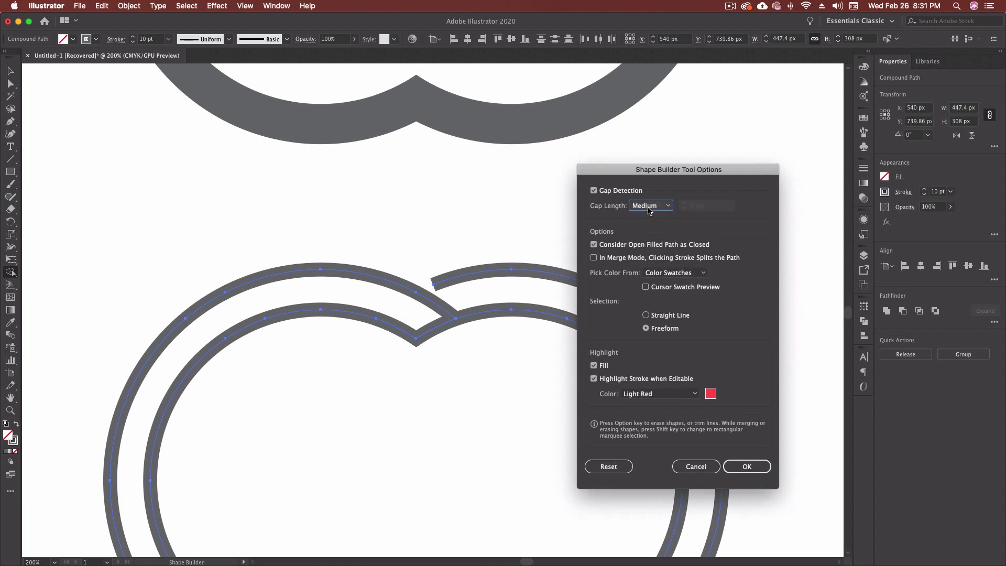
{"action": "left_click", "coordinate": [746, 466]}
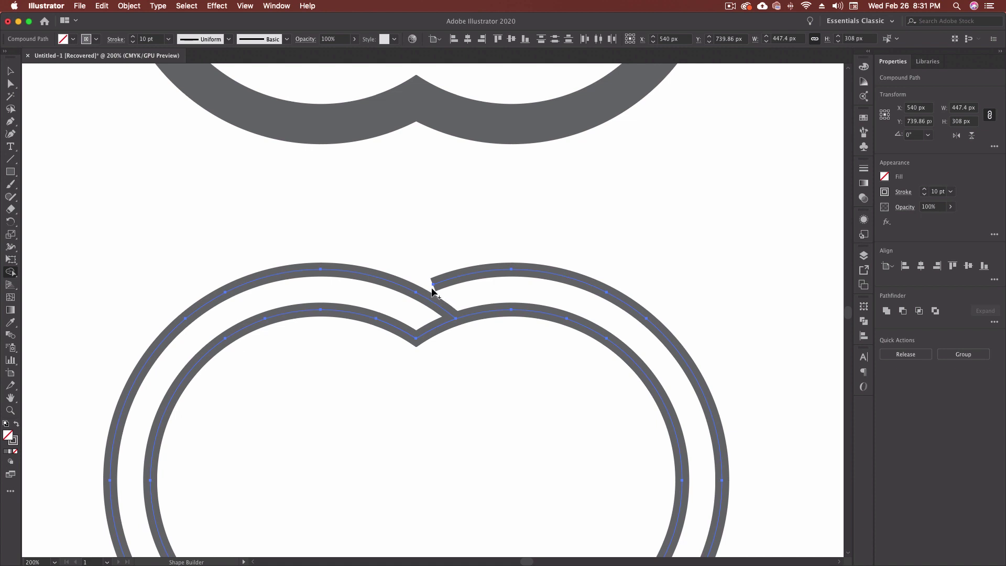
Step: Change the Shape Builder Gap Length to Large and confirm
{"action": "double_click", "coordinate": [11, 272]}
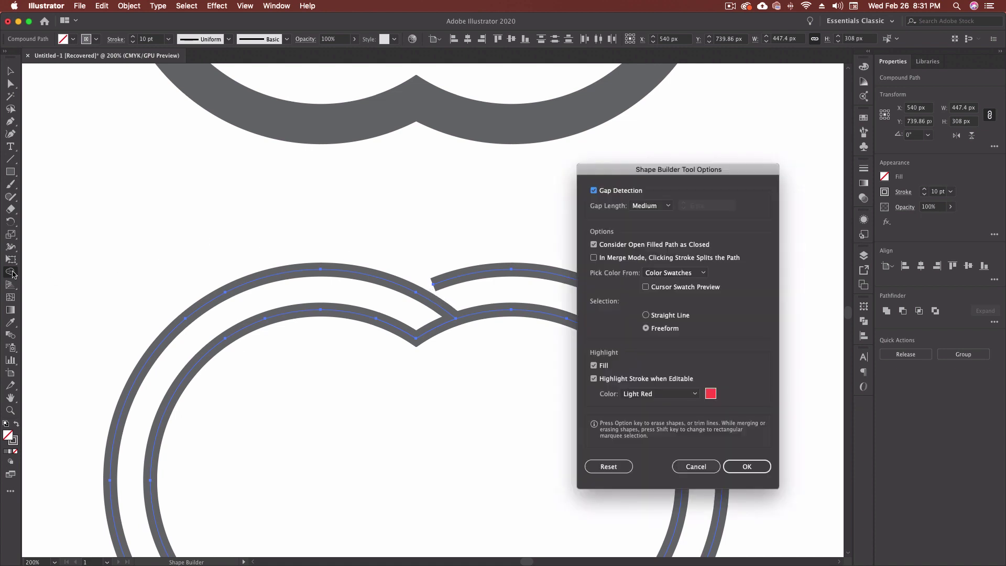
{"action": "left_click", "coordinate": [666, 206]}
{"action": "left_click", "coordinate": [649, 239]}
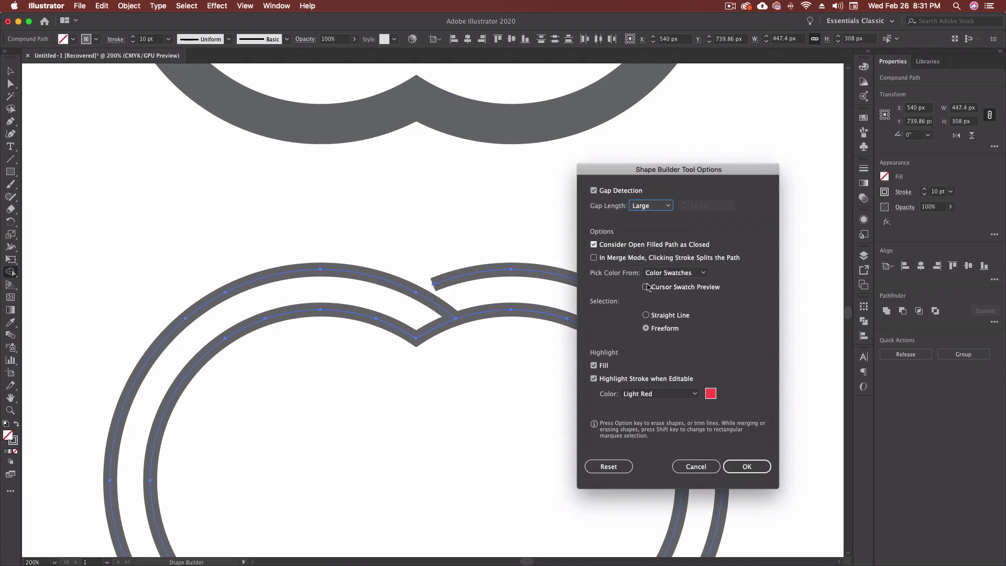
{"action": "left_click", "coordinate": [746, 466]}
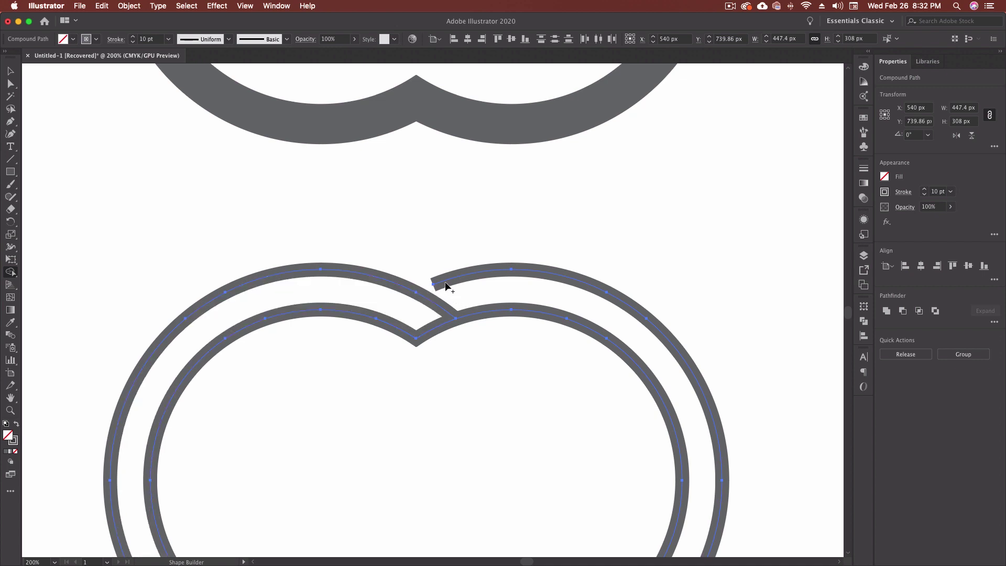
{"action": "double_click", "coordinate": [10, 273]}
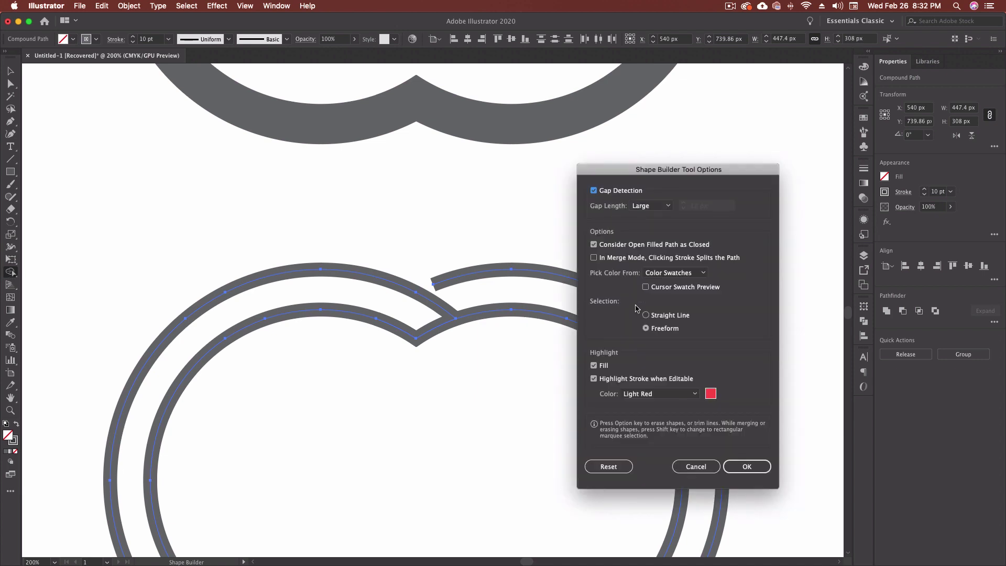
Step: Enable 'In Merge Mode, Clicking Stroke Splits the Path' in the Shape Builder options
{"action": "left_click", "coordinate": [615, 261]}
{"action": "left_click", "coordinate": [747, 466]}
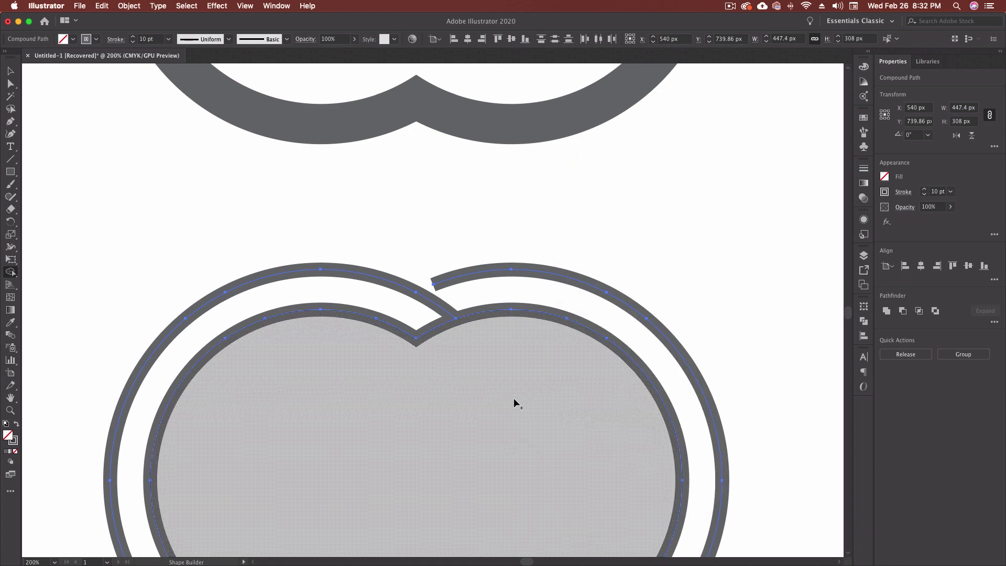
{"action": "scroll", "coordinate": [514, 402], "scroll_direction": "down", "scroll_amount": 5}
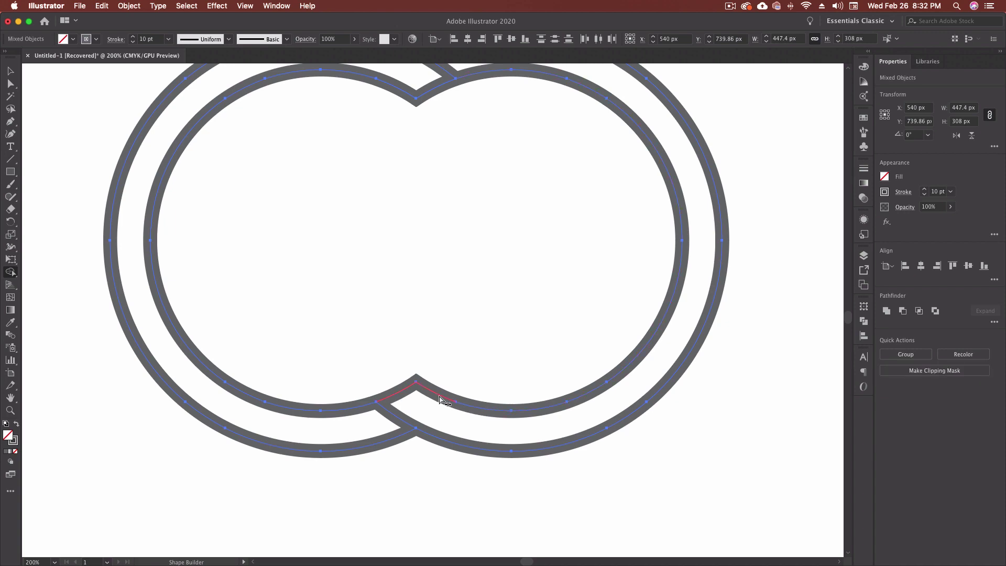
Step: Split off the inner band's bottom V notch and drag the chevron piece up clear of the rings
{"action": "left_click", "coordinate": [441, 392]}
{"action": "left_click", "coordinate": [11, 72]}
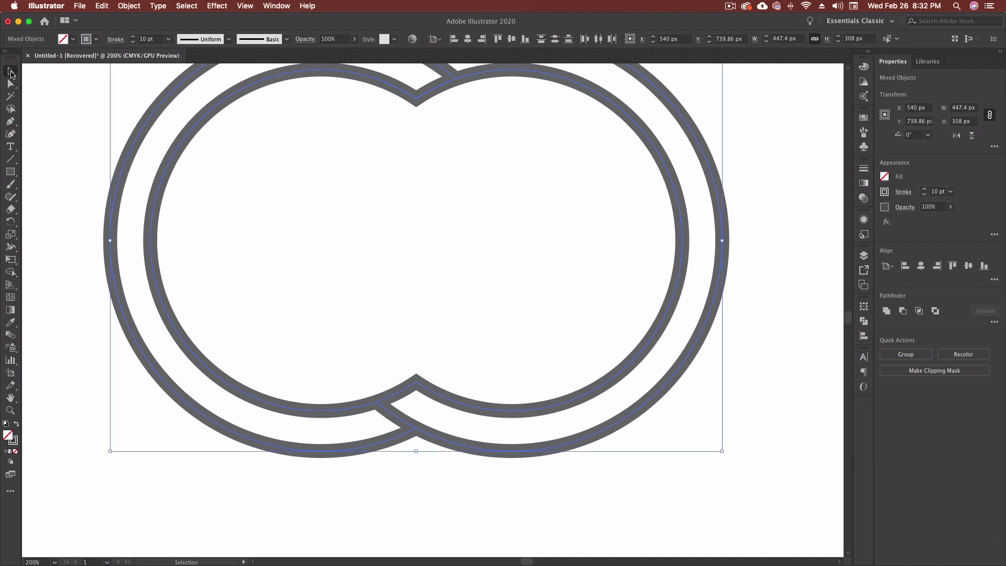
{"action": "left_click", "coordinate": [437, 336]}
{"action": "left_click_drag", "start_coordinate": [428, 388], "coordinate": [429, 346]}
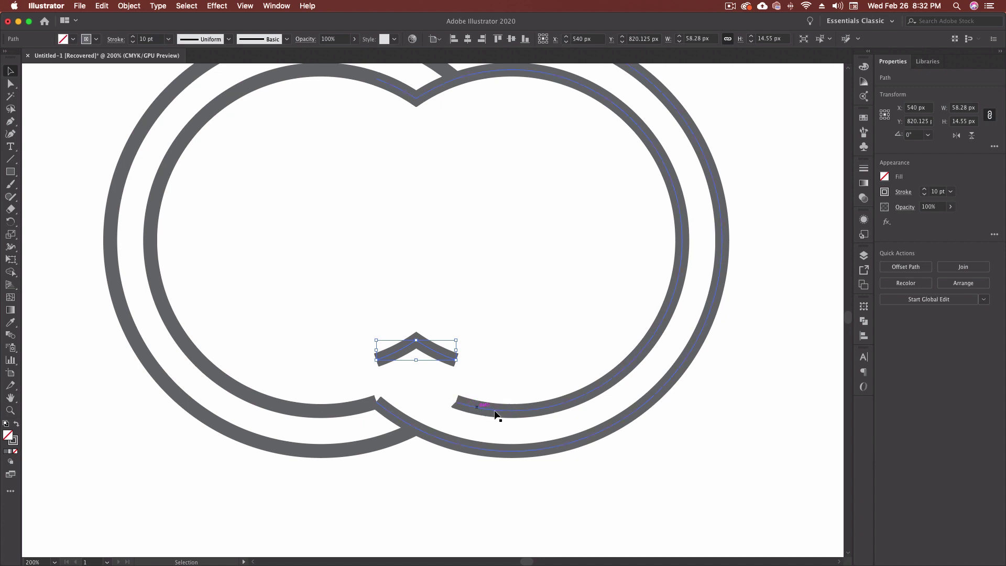
{"action": "left_click", "coordinate": [863, 321]}
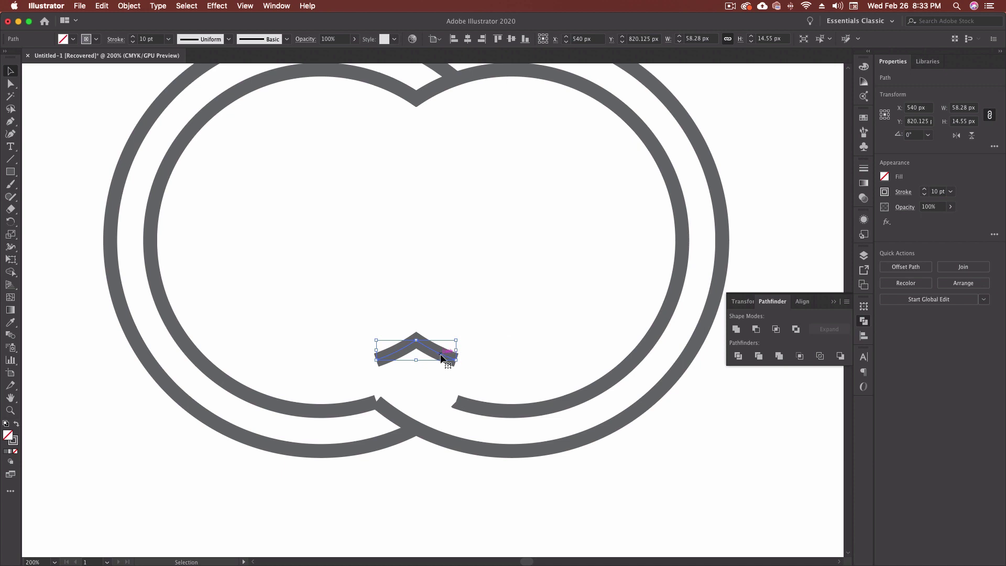
{"action": "left_click", "coordinate": [596, 93]}
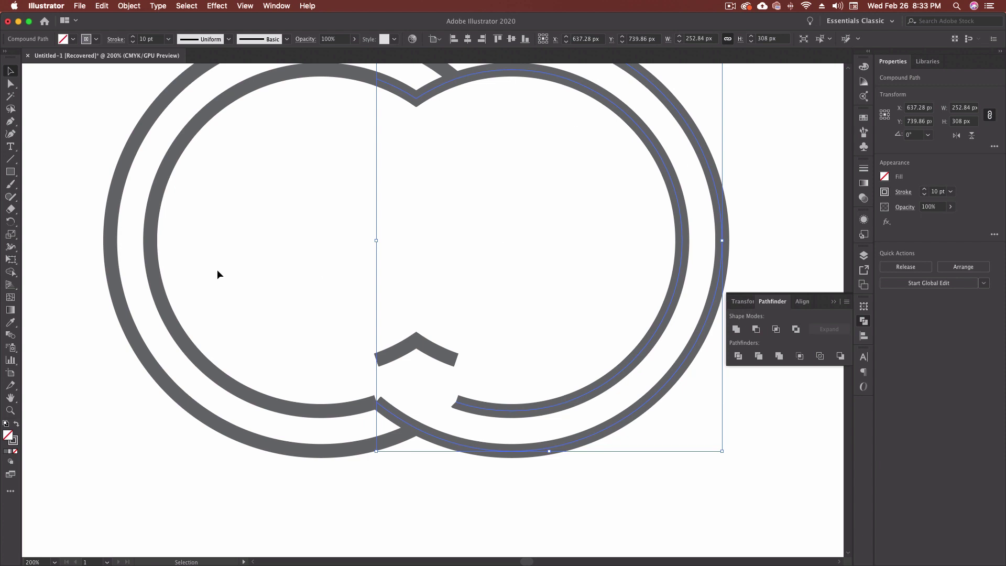
Step: Switch the Shape Builder selection mode from Freeform to Straight Line
{"action": "left_click", "coordinate": [833, 304]}
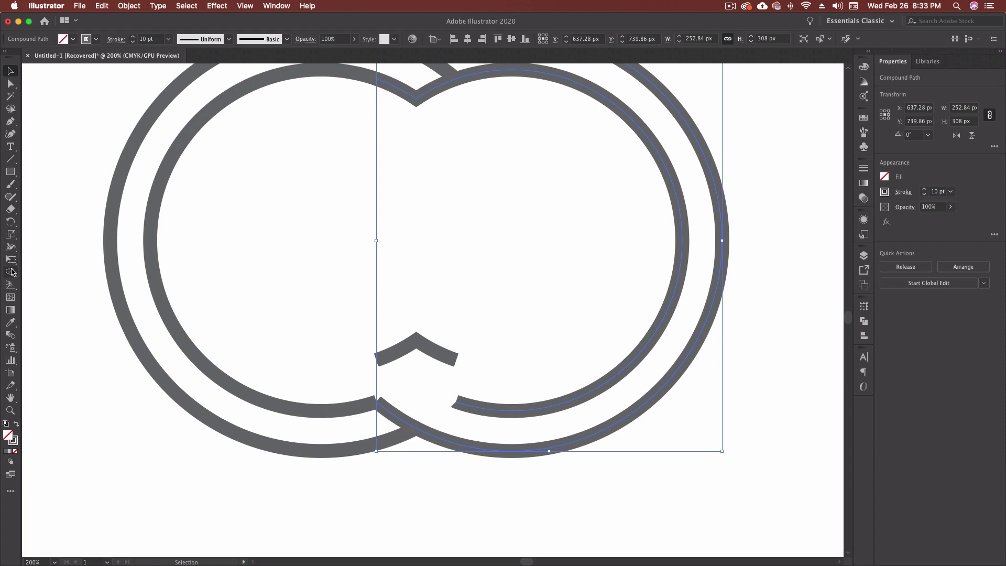
{"action": "double_click", "coordinate": [11, 272]}
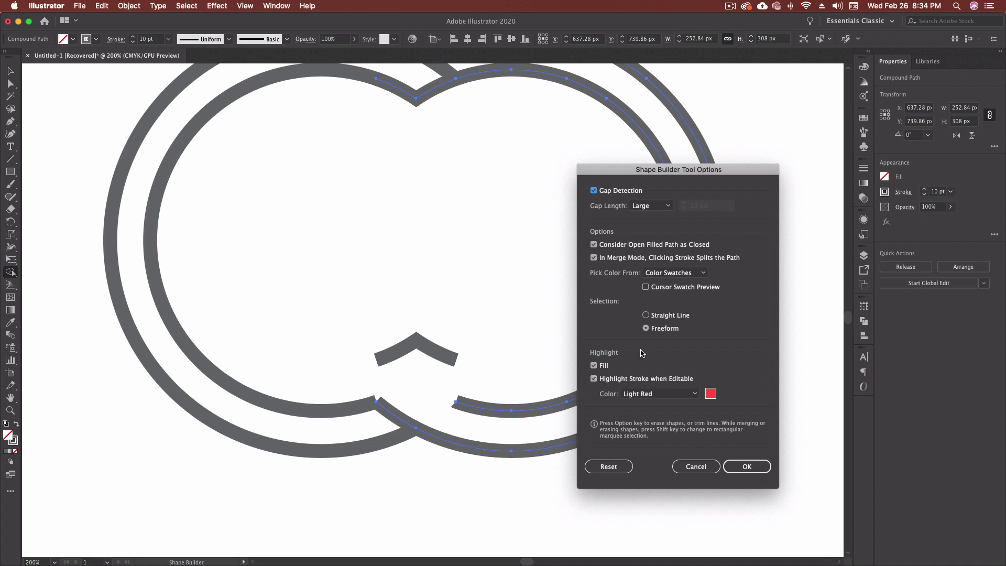
{"action": "left_click", "coordinate": [668, 331]}
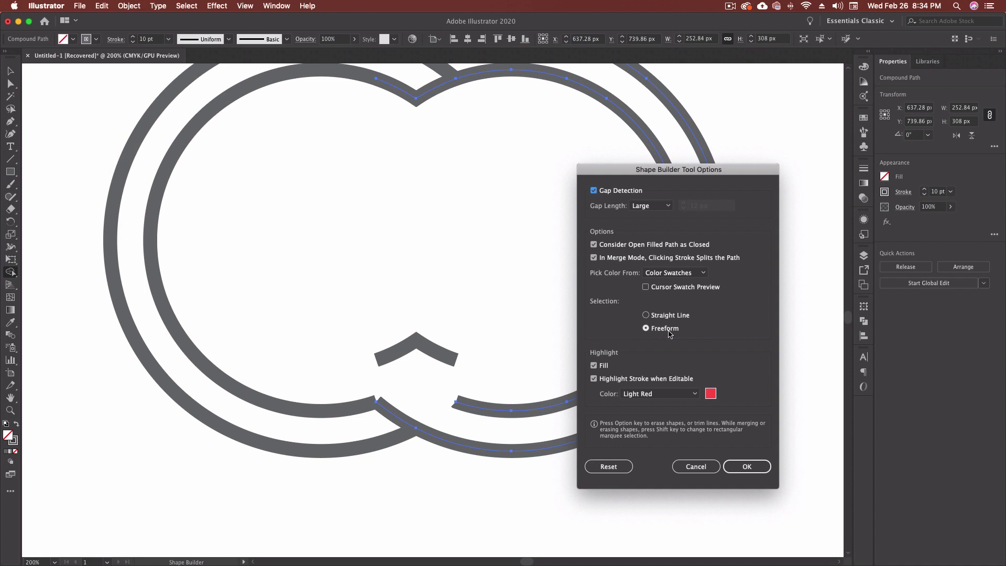
{"action": "left_click", "coordinate": [663, 317]}
{"action": "left_click", "coordinate": [765, 464]}
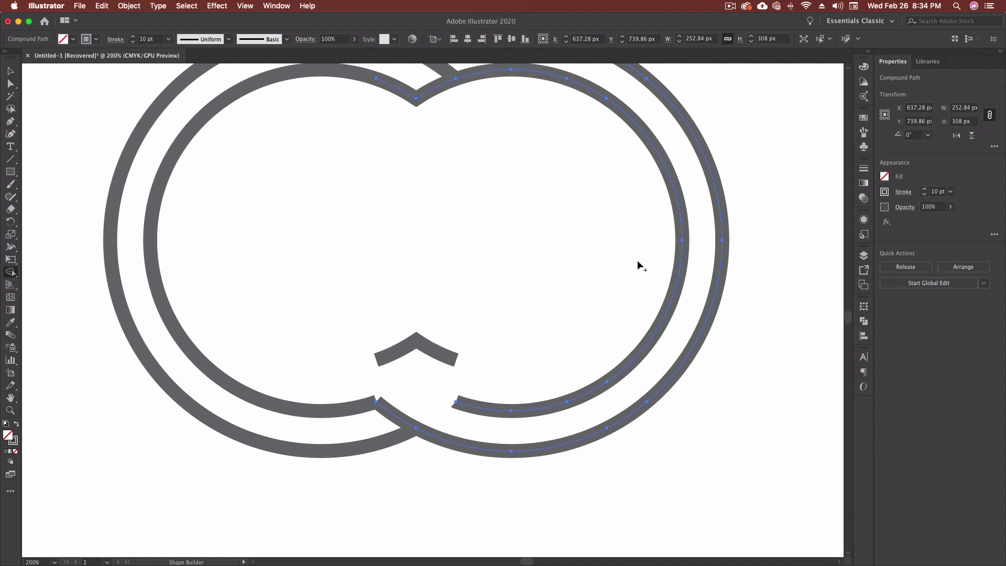
Step: Draw a straight merge line across the lower gap, then scroll up to the upper ring artwork
{"action": "mouse_move", "coordinate": [438, 395]}
{"action": "left_mouse_down"}
{"action": "mouse_move", "coordinate": [465, 137]}
{"action": "mouse_move", "coordinate": [331, 183]}
{"action": "mouse_move", "coordinate": [530, 269]}
{"action": "mouse_move", "coordinate": [580, 312]}
{"action": "mouse_move", "coordinate": [540, 158]}
{"action": "mouse_move", "coordinate": [449, 166]}
{"action": "mouse_move", "coordinate": [617, 240]}
{"action": "mouse_move", "coordinate": [674, 209]}
{"action": "left_mouse_up"}
{"action": "scroll", "coordinate": [506, 212], "scroll_direction": "up", "scroll_amount": 3}
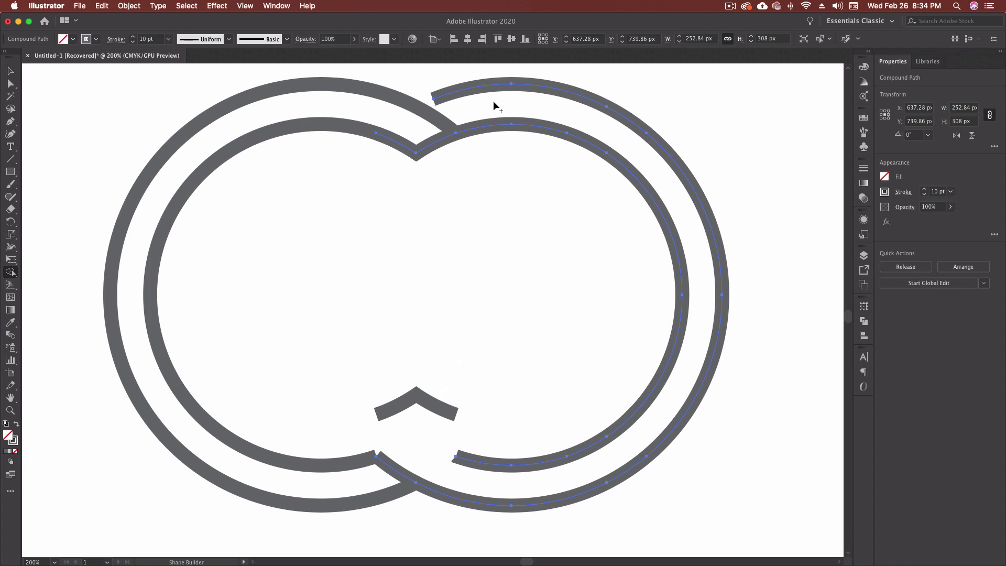
{"action": "scroll", "coordinate": [497, 183], "scroll_direction": "up", "scroll_amount": 10}
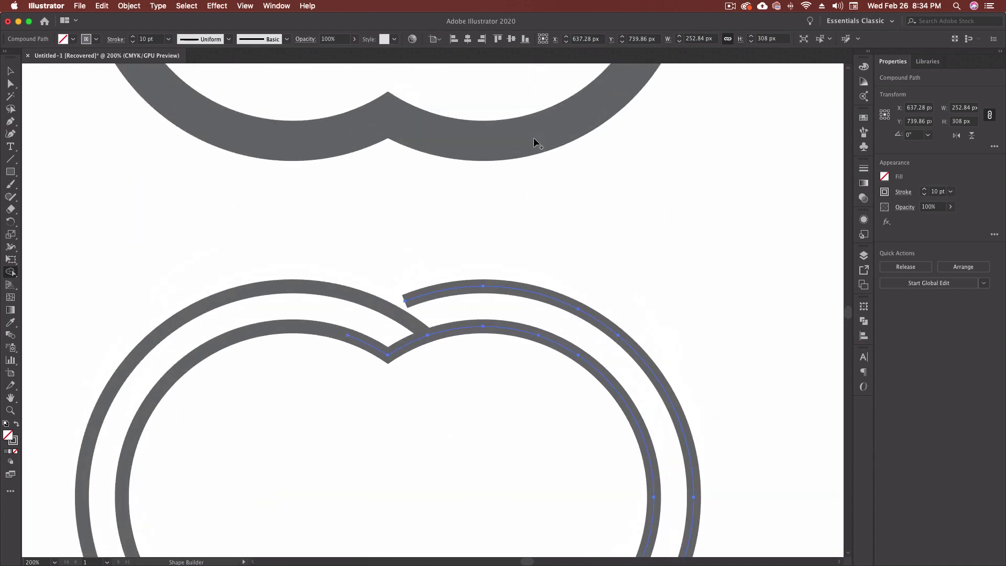
Step: Select the upper rings and merge their left and middle arc pieces with the Shape Builder
{"action": "key", "text": "v"}
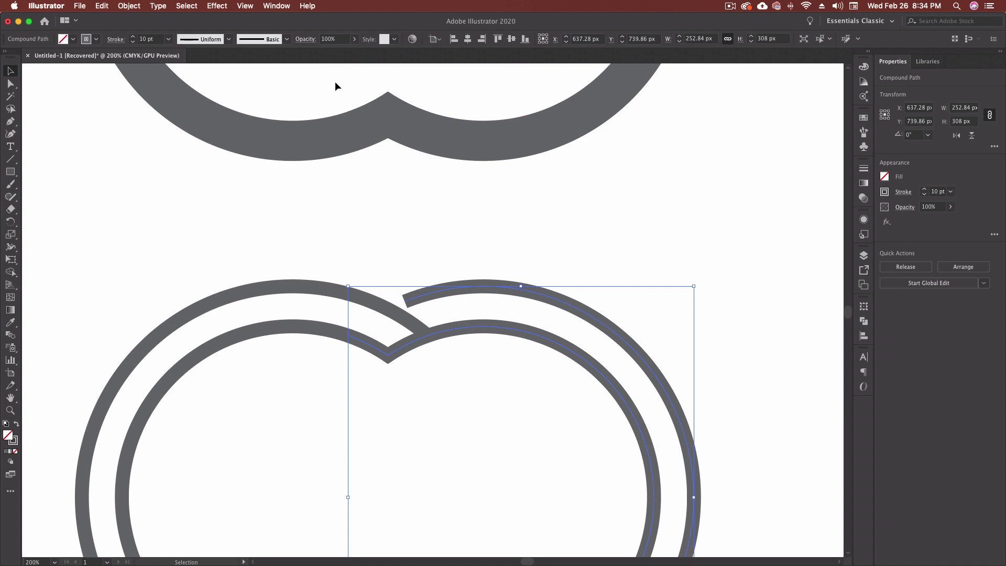
{"action": "left_click_drag", "start_coordinate": [334, 80], "coordinate": [500, 178]}
{"action": "key", "text": "shift+m"}
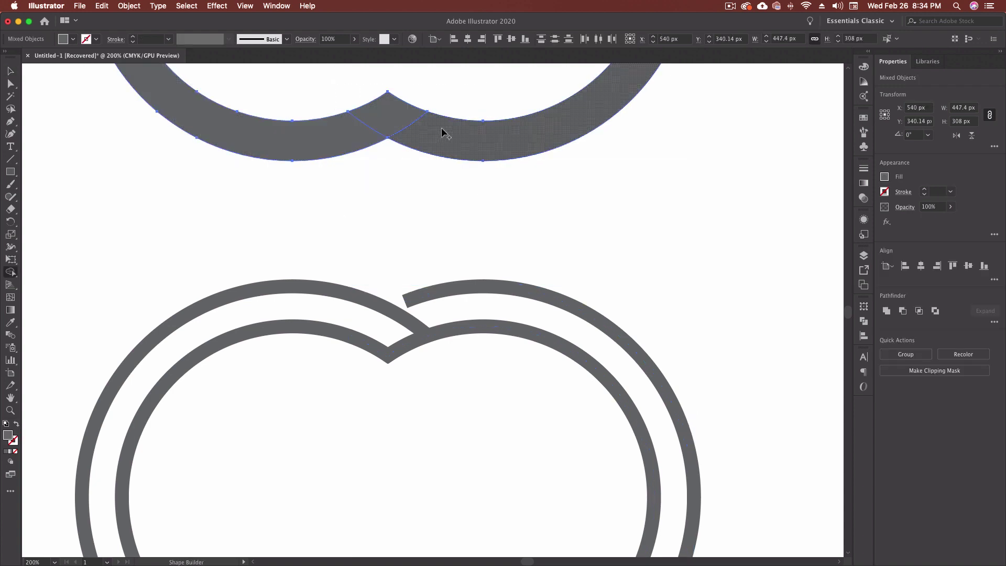
{"action": "mouse_move", "coordinate": [484, 138]}
{"action": "left_mouse_down"}
{"action": "mouse_move", "coordinate": [387, 112]}
{"action": "mouse_move", "coordinate": [359, 135]}
{"action": "left_mouse_up"}
{"action": "left_click_drag", "start_coordinate": [359, 134], "coordinate": [362, 135]}
{"action": "left_click", "coordinate": [456, 146]}
Step: Set the selection mode back to Freeform and merge the right arc, middle wedge and left arc
{"action": "double_click", "coordinate": [10, 272]}
{"action": "left_click", "coordinate": [661, 329]}
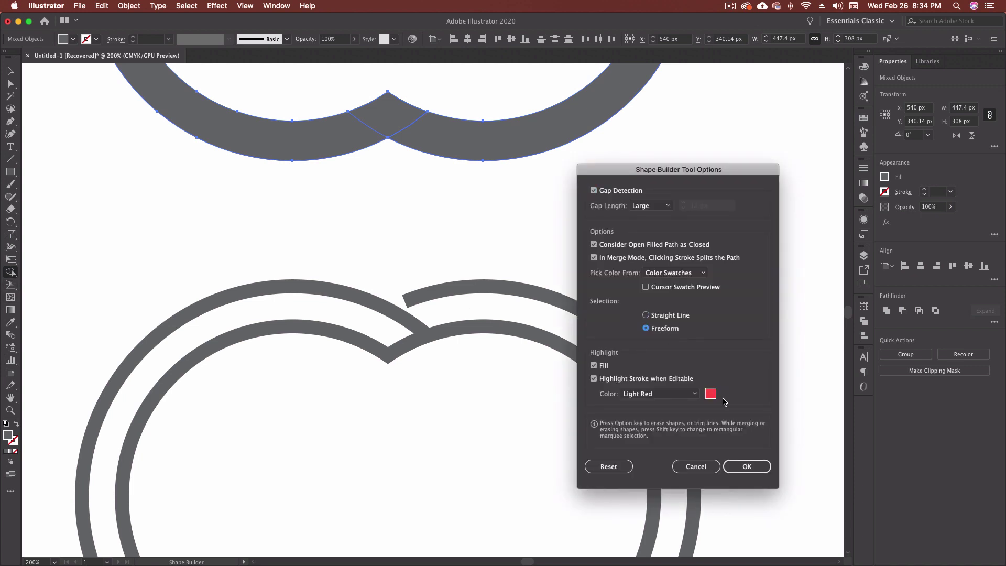
{"action": "left_click", "coordinate": [758, 467]}
{"action": "left_click_drag", "start_coordinate": [470, 143], "coordinate": [371, 135]}
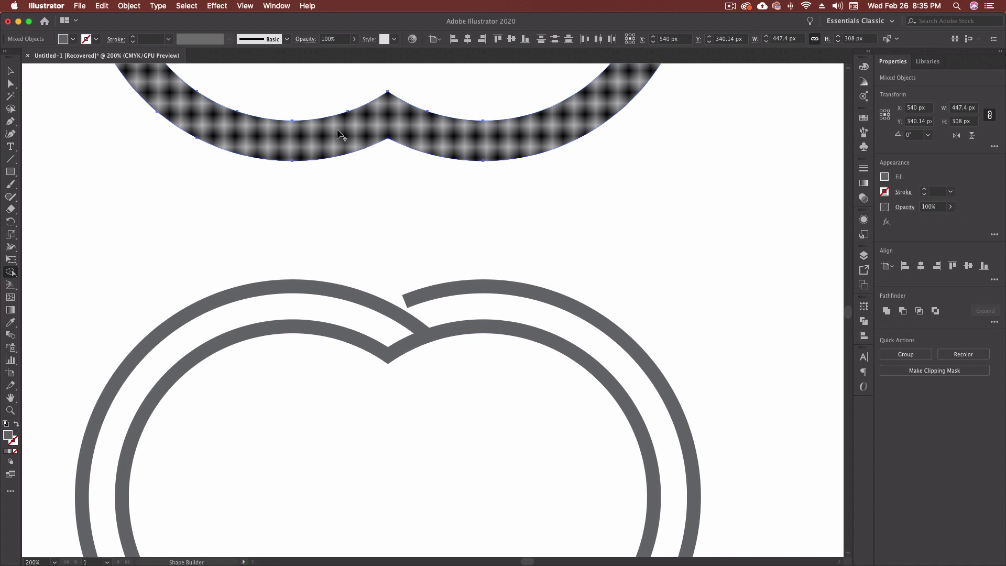
{"action": "key", "text": "Return"}
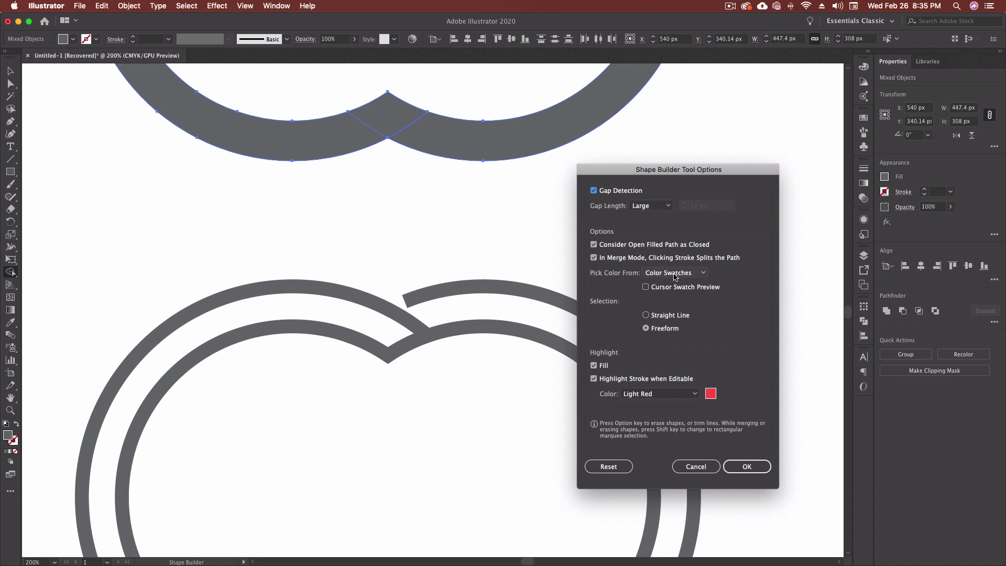
Step: Keep Color Swatches as the Shape Builder's Pick Color From source and confirm
{"action": "left_click", "coordinate": [703, 274]}
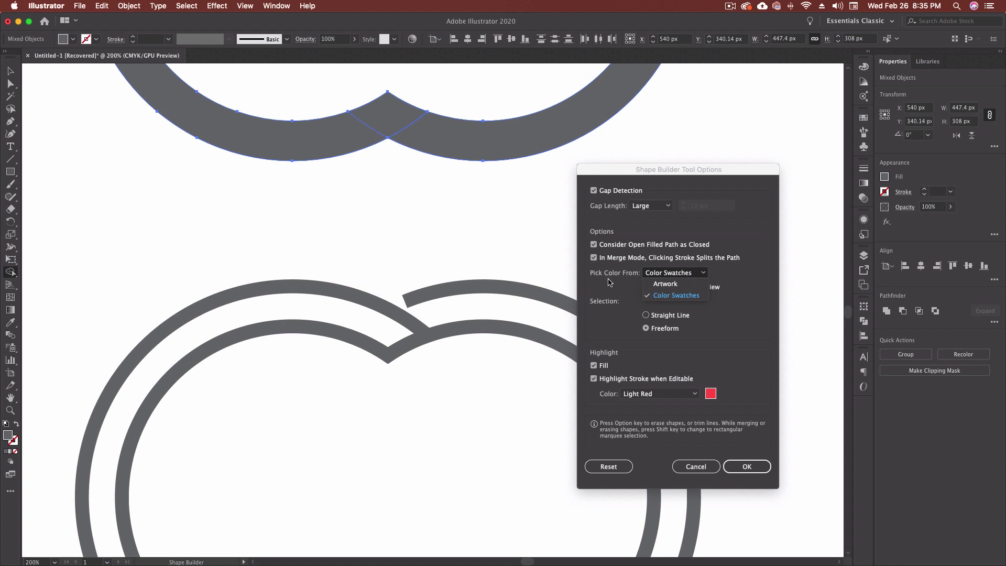
{"action": "left_click", "coordinate": [674, 296]}
{"action": "left_click", "coordinate": [746, 466]}
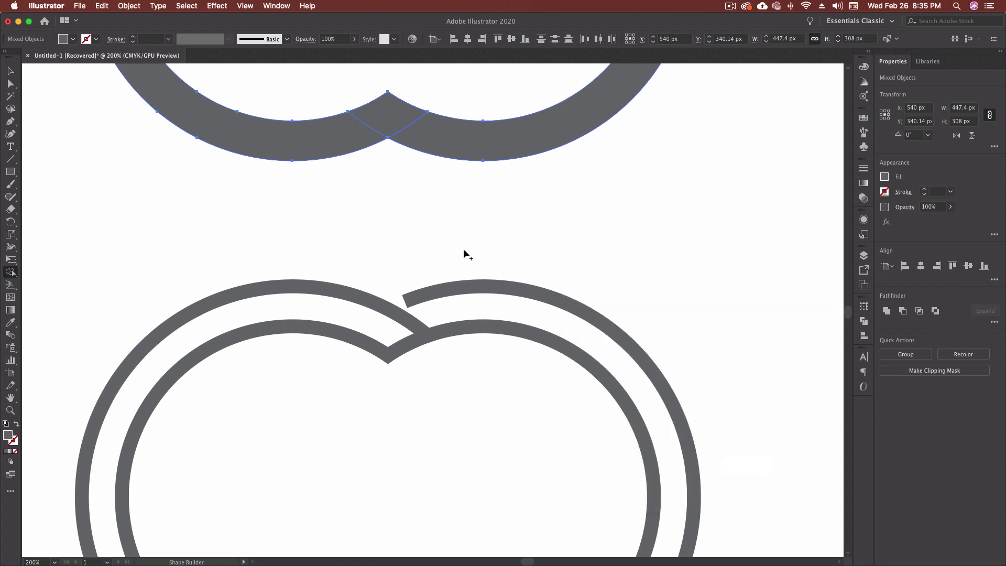
{"action": "scroll", "coordinate": [432, 219], "scroll_direction": "up", "scroll_amount": 10}
{"action": "scroll", "coordinate": [432, 218], "scroll_direction": "up", "scroll_amount": 1}
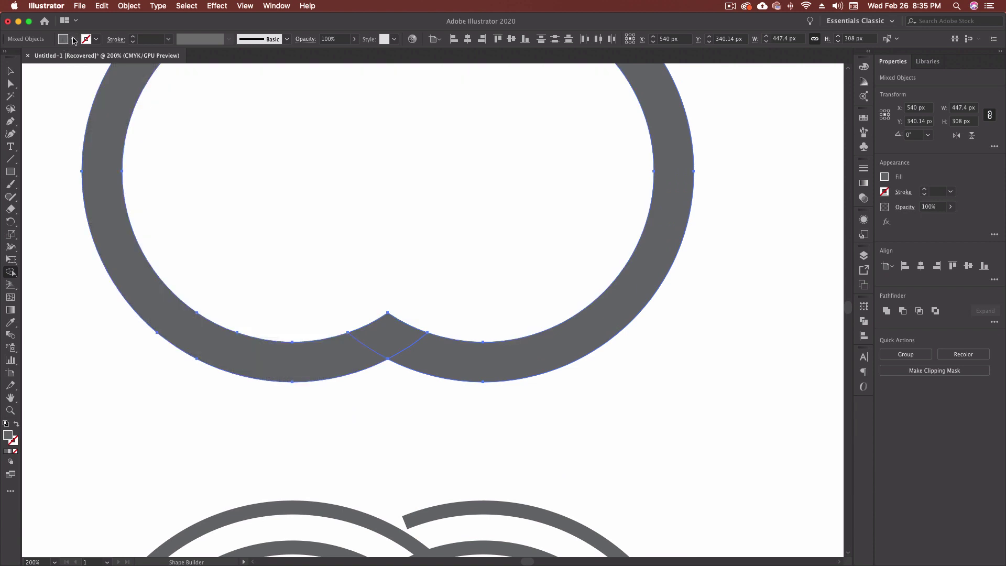
Step: Fill the lower overlap lens with dark blue from the swatches
{"action": "left_click", "coordinate": [73, 39]}
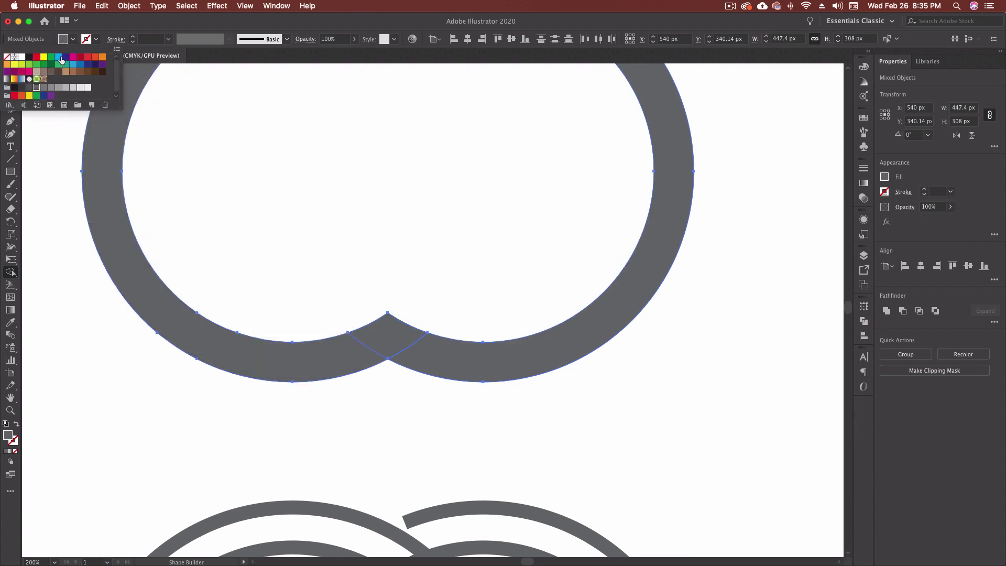
{"action": "left_click", "coordinate": [61, 60]}
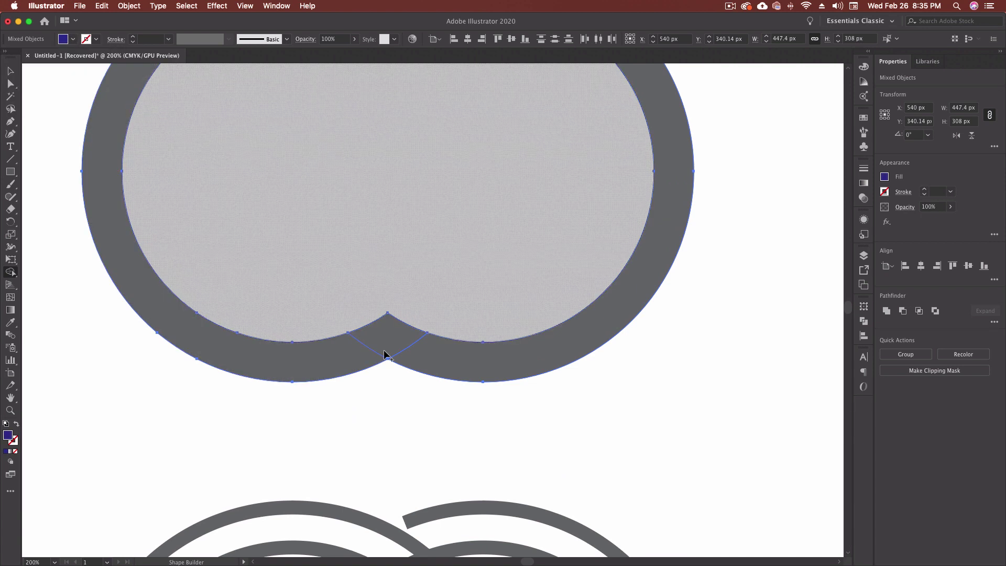
{"action": "left_click", "coordinate": [396, 340]}
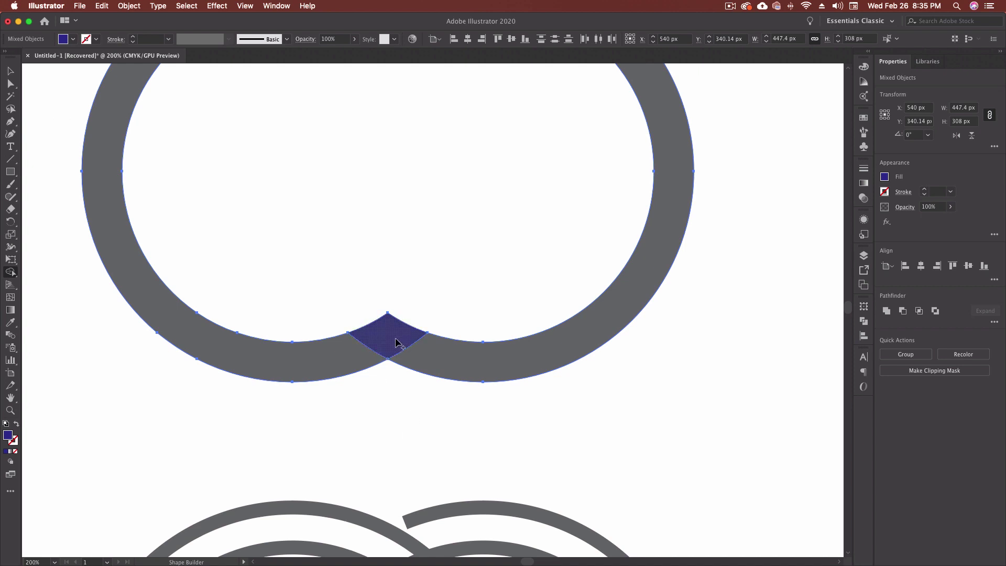
Step: Fill the right ring with magenta from the swatches
{"action": "left_click", "coordinate": [72, 39]}
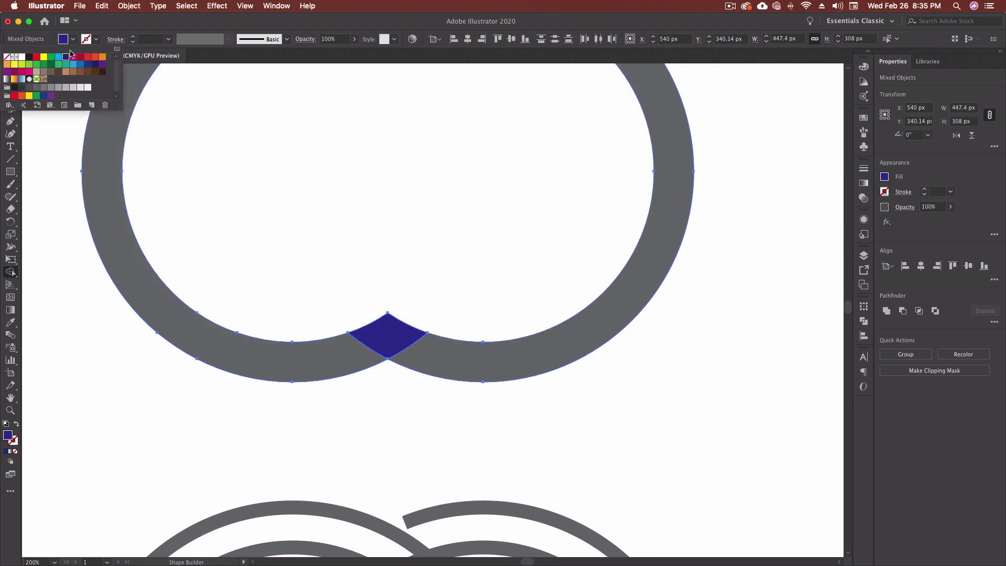
{"action": "left_click", "coordinate": [73, 57]}
{"action": "left_click", "coordinate": [518, 364]}
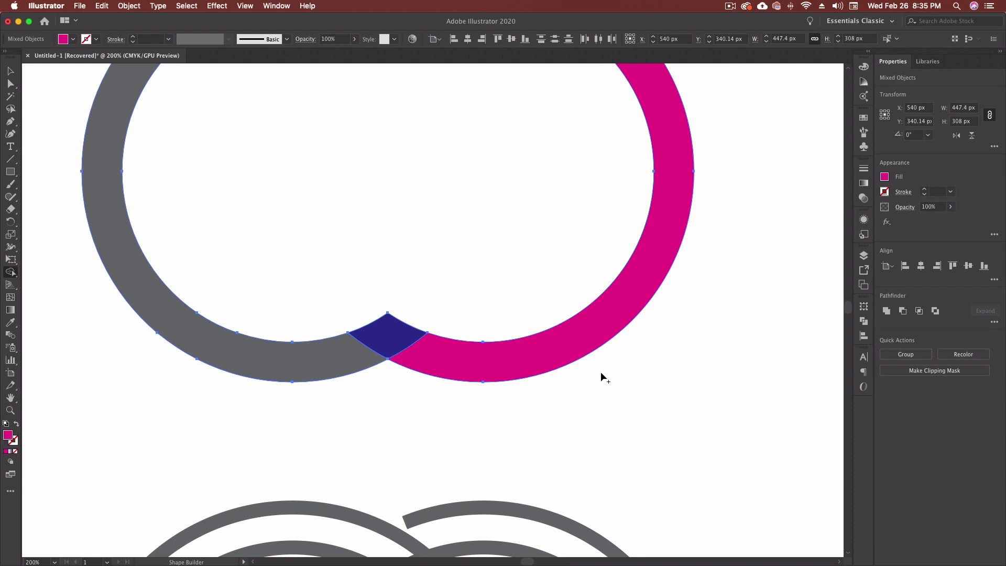
{"action": "scroll", "coordinate": [612, 374], "scroll_direction": "up", "scroll_amount": 5}
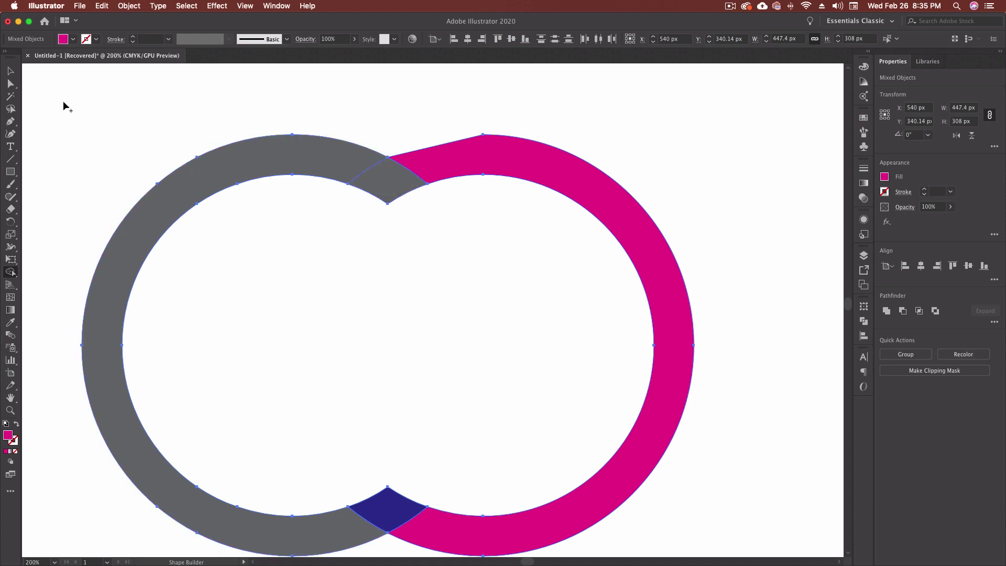
{"action": "left_click", "coordinate": [10, 71]}
Step: Select all the ring pieces, try an orange fill, then undo it
{"action": "left_click", "coordinate": [157, 103]}
{"action": "left_click_drag", "start_coordinate": [128, 109], "coordinate": [474, 359]}
{"action": "left_click", "coordinate": [73, 40]}
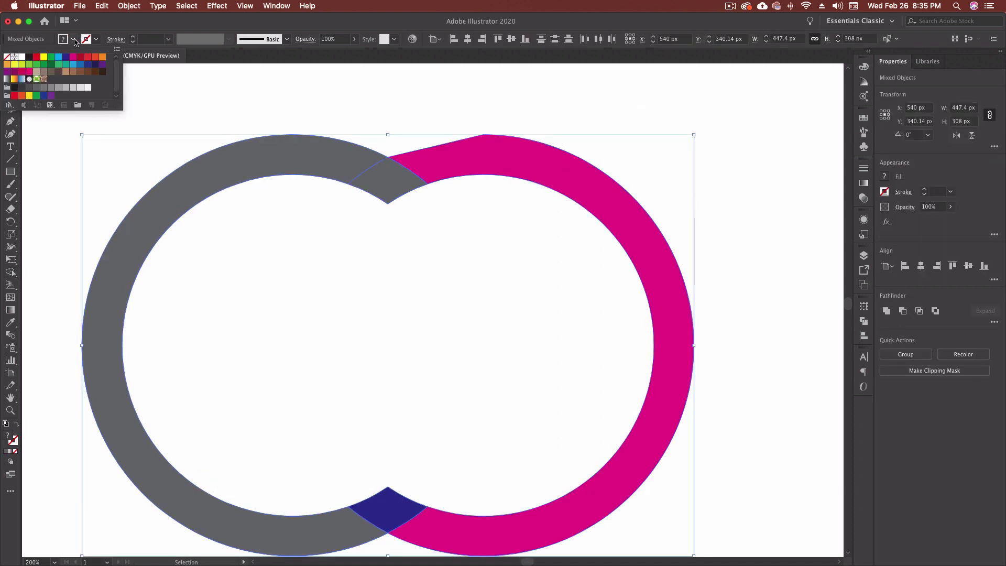
{"action": "left_click", "coordinate": [102, 57]}
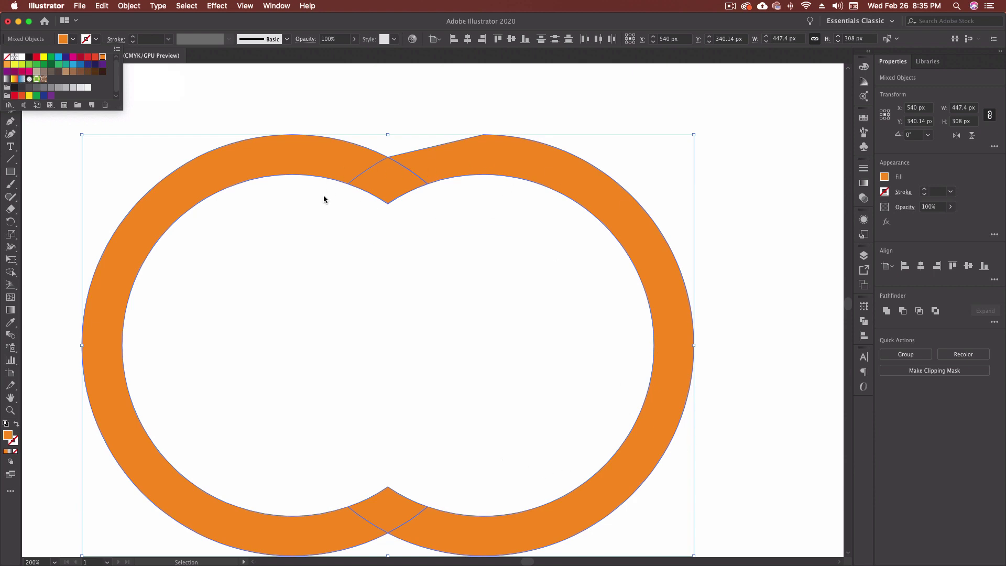
{"action": "left_click", "coordinate": [242, 89]}
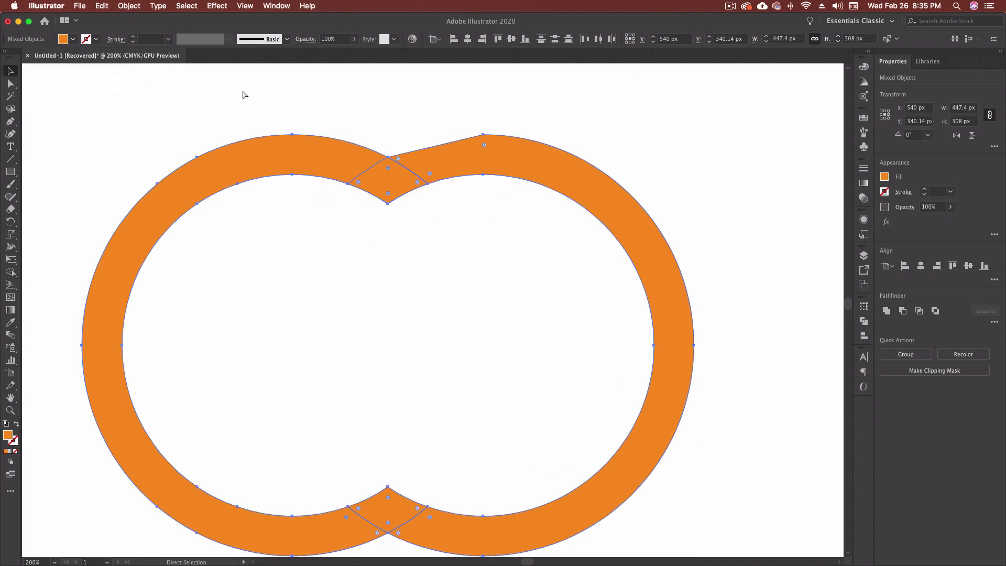
{"action": "key", "text": "super+z"}
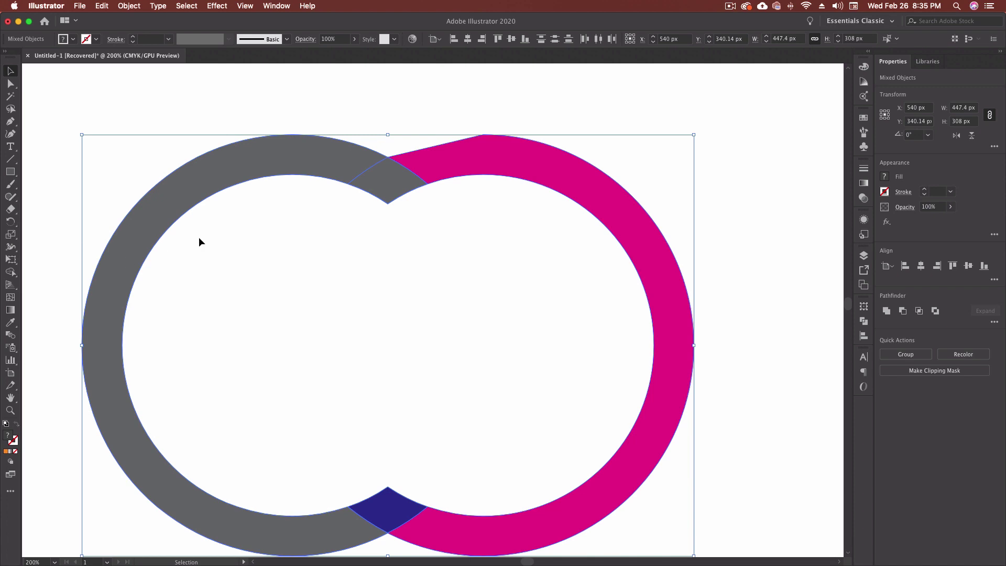
Step: With Shape Builder and a cyan fill, merge the wedges and both rings into one shape
{"action": "key", "text": "shift+m"}
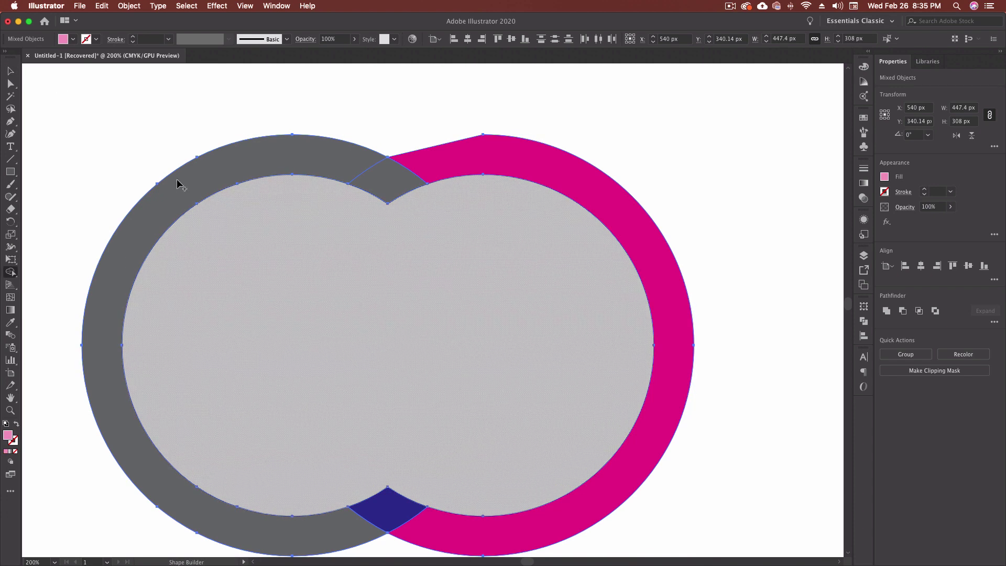
{"action": "left_click", "coordinate": [74, 39]}
{"action": "left_click", "coordinate": [58, 57]}
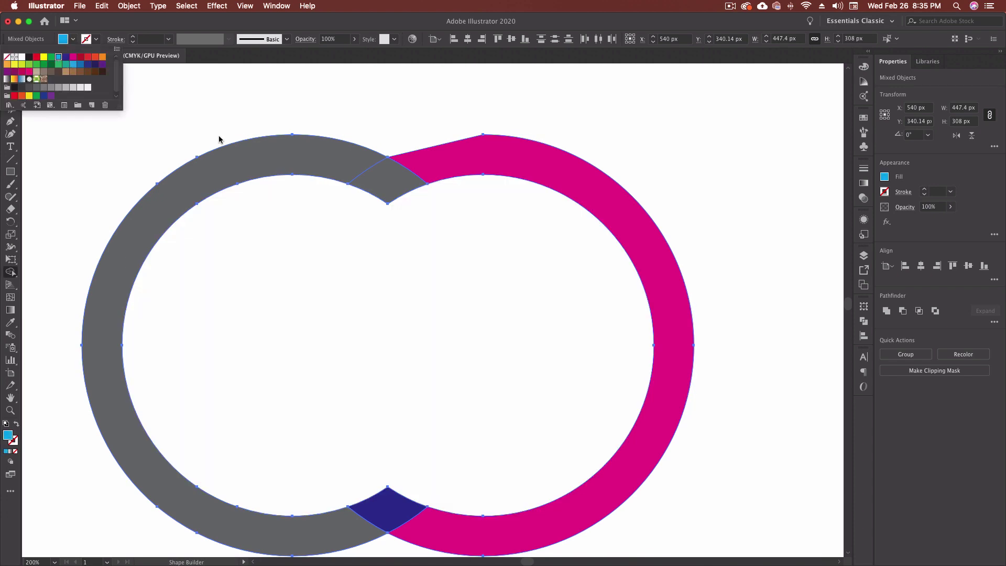
{"action": "left_click_drag", "start_coordinate": [388, 180], "coordinate": [235, 160]}
{"action": "left_click_drag", "start_coordinate": [382, 520], "coordinate": [454, 533]}
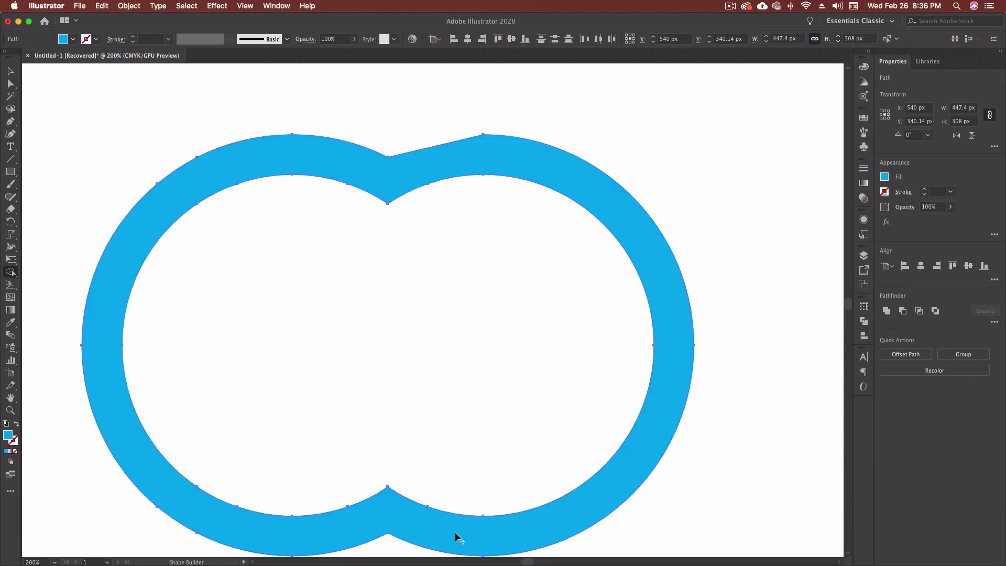
Step: Enable Cursor Swatch Preview in the Shape Builder Tool Options
{"action": "key", "text": "Return"}
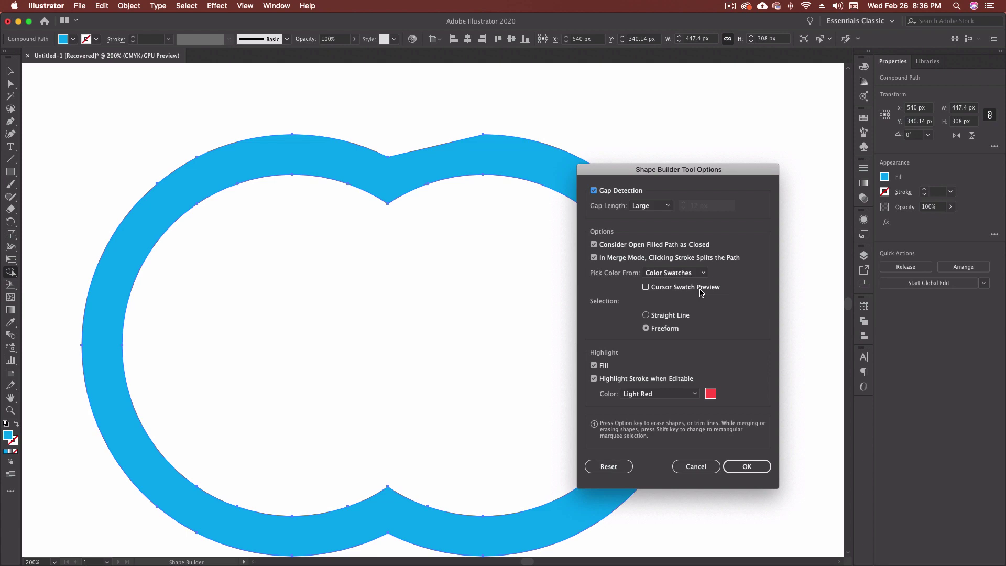
{"action": "left_click", "coordinate": [701, 289]}
{"action": "left_click", "coordinate": [766, 471]}
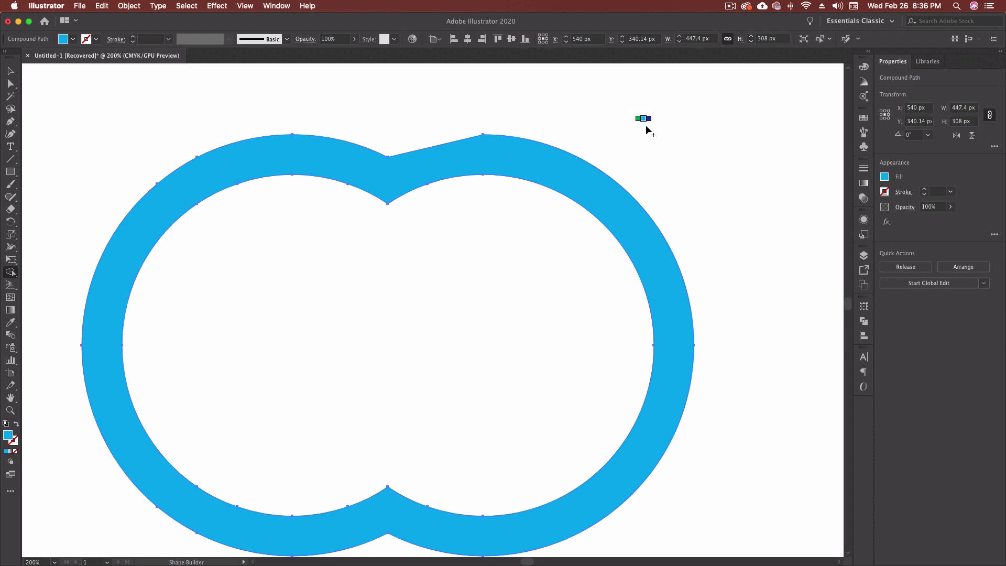
Step: Cycle the cursor preview colour through the swatches, including red and black, using the arrow keys
{"action": "key", "text": "Left"}
{"action": "key", "text": "Left"}
{"action": "key", "text": "Left"}
{"action": "key", "text": "Left"}
{"action": "key", "text": "Left"}
{"action": "key", "text": "Left"}
{"action": "key", "text": "Left"}
{"action": "key", "text": "Left"}
{"action": "key", "text": "Left"}
{"action": "key", "text": "Left"}
{"action": "key", "text": "Left"}
{"action": "key", "text": "Left"}
{"action": "key", "text": "Left"}
{"action": "key", "text": "Left"}
{"action": "key", "text": "Left"}
{"action": "key", "text": "Left"}
{"action": "key", "text": "Left"}
{"action": "key", "text": "Left"}
{"action": "key", "text": "Left"}
{"action": "key", "text": "Left"}
{"action": "key", "text": "Left"}
{"action": "key", "text": "Left"}
{"action": "key", "text": "Left"}
{"action": "key", "text": "Left"}
{"action": "left_click", "coordinate": [74, 40]}
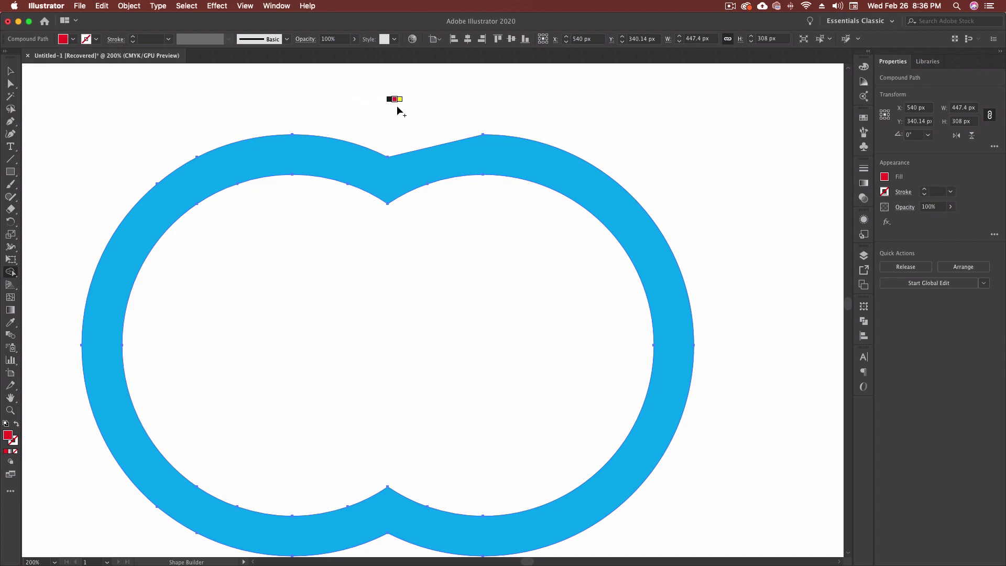
{"action": "key", "text": "Left"}
{"action": "key", "text": "Left"}
{"action": "key", "text": "Left"}
{"action": "key", "text": "Left"}
{"action": "key", "text": "Left"}
{"action": "key", "text": "Left"}
{"action": "key", "text": "Left"}
{"action": "key", "text": "Right"}
{"action": "key", "text": "Right"}
{"action": "key", "text": "Right"}
{"action": "key", "text": "Right"}
{"action": "key", "text": "Right"}
{"action": "key", "text": "Right"}
{"action": "key", "text": "Left"}
{"action": "key", "text": "Left"}
{"action": "left_click", "coordinate": [72, 39]}
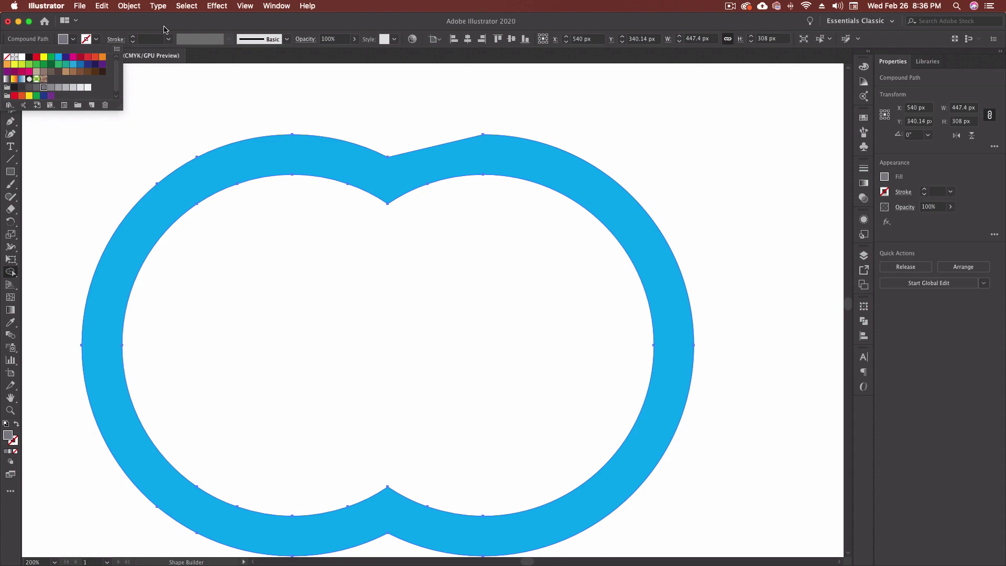